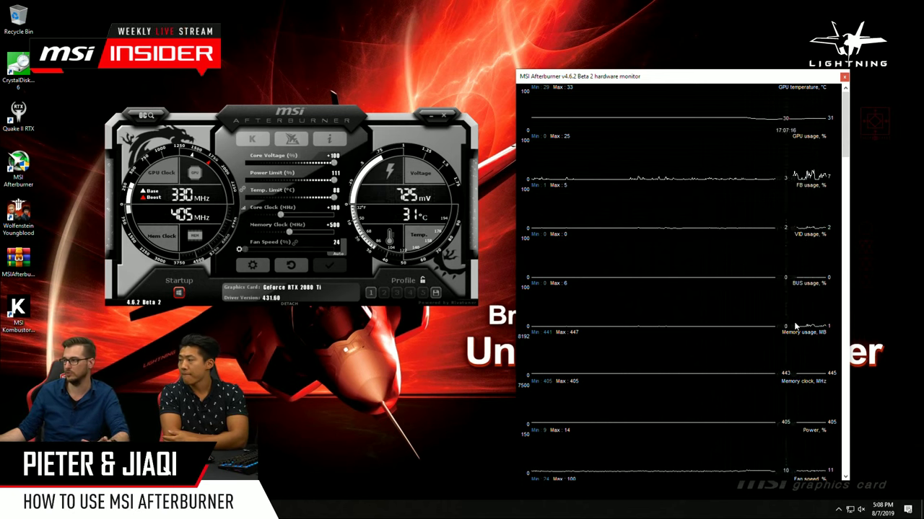
Step: Examine the hardware monitor's GPU graphs, from usage, memory and power through fan speed and tachometer to the temp, power and voltage limits
{"action": "scroll", "coordinate": [827, 331], "scroll_direction": "down", "scroll_amount": 1}
{"action": "scroll", "coordinate": [827, 332], "scroll_direction": "down", "scroll_amount": 3}
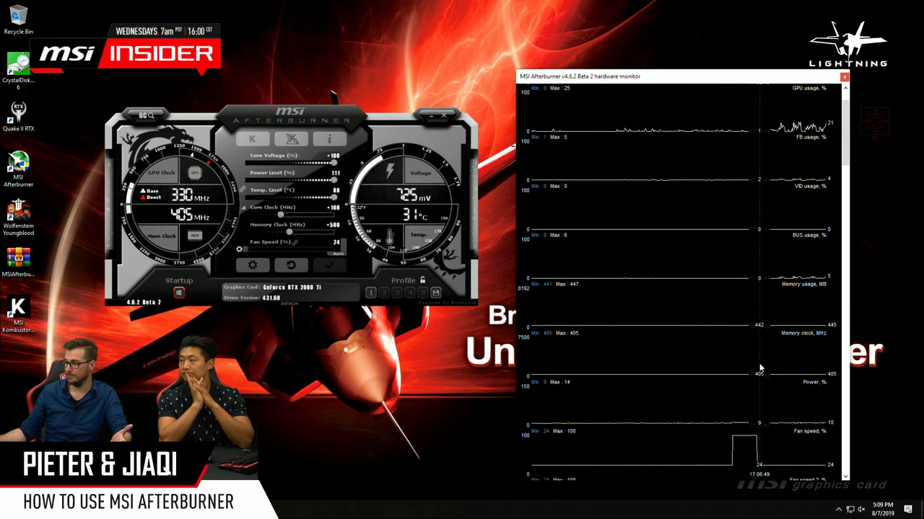
{"action": "scroll", "coordinate": [816, 369], "scroll_direction": "down", "scroll_amount": 2}
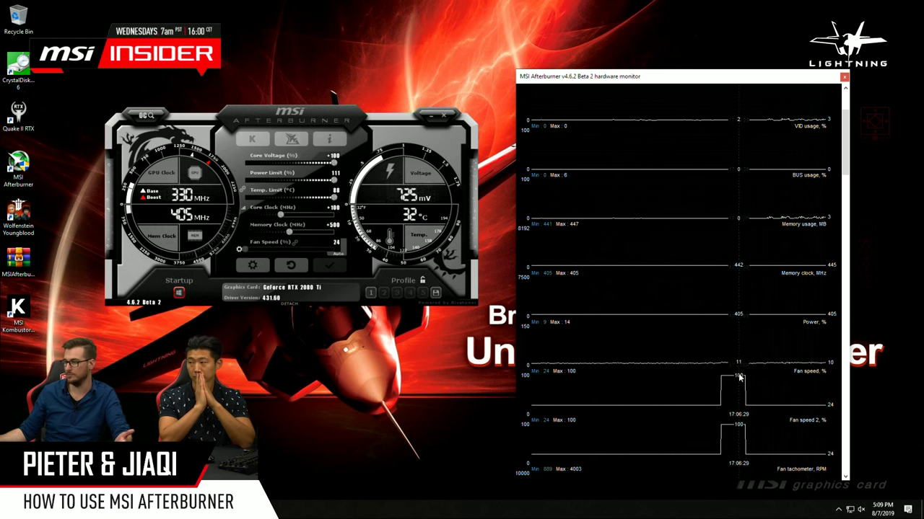
{"action": "scroll", "coordinate": [806, 422], "scroll_direction": "down", "scroll_amount": 1}
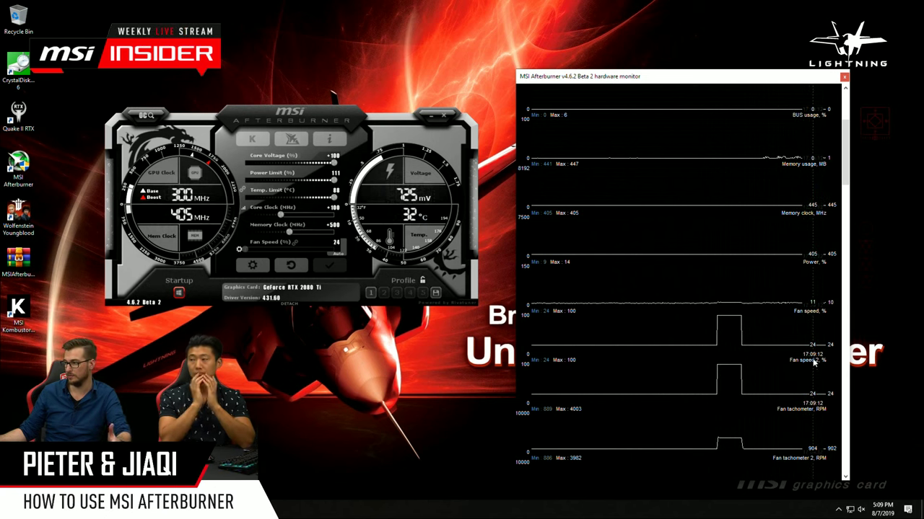
{"action": "scroll", "coordinate": [816, 375], "scroll_direction": "down", "scroll_amount": 1}
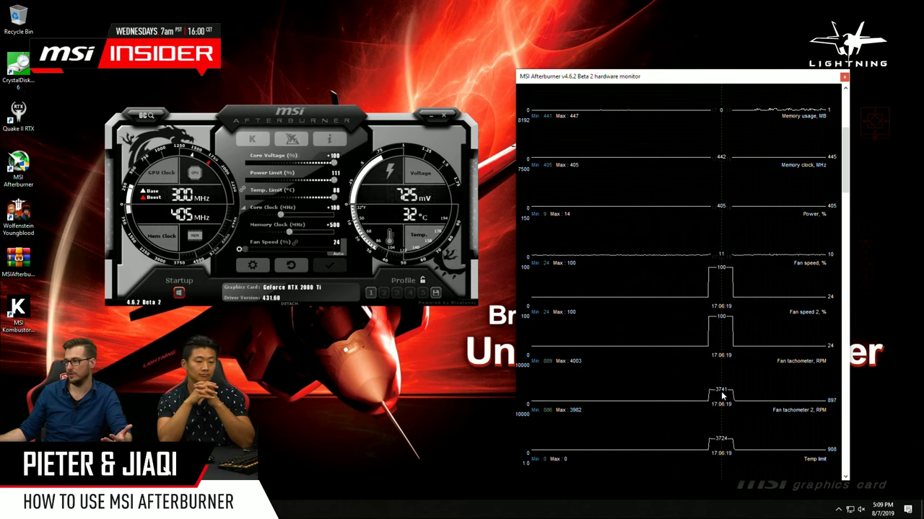
{"action": "scroll", "coordinate": [775, 395], "scroll_direction": "down", "scroll_amount": 1}
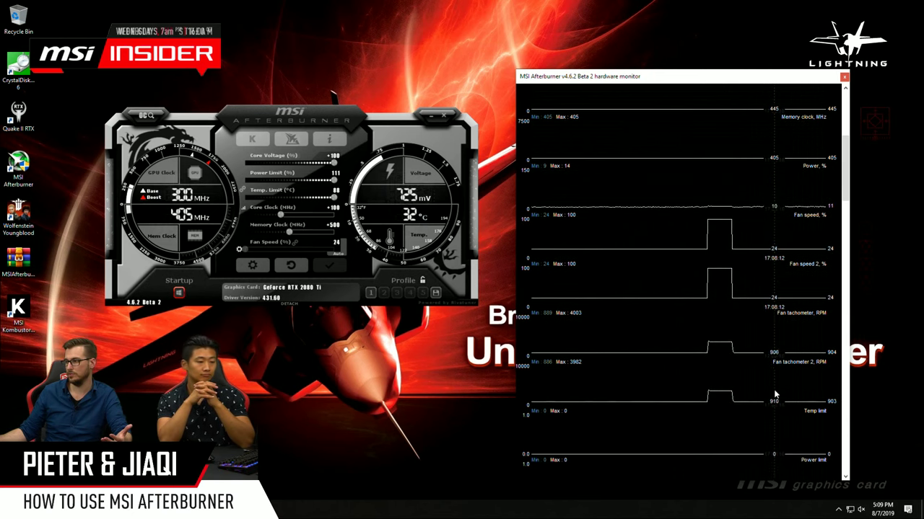
{"action": "scroll", "coordinate": [777, 393], "scroll_direction": "down", "scroll_amount": 3}
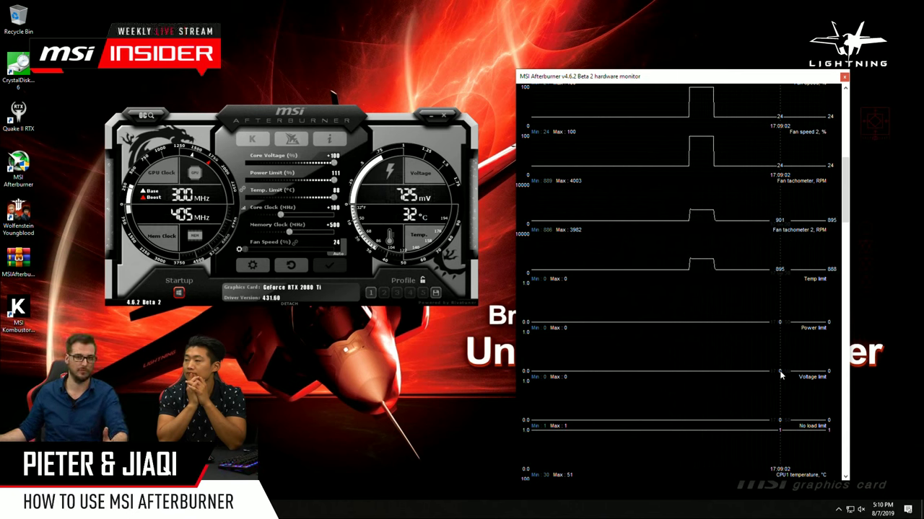
Step: Examine the CPU temperature graphs for each core and the overall CPU in the hardware monitor
{"action": "scroll", "coordinate": [797, 393], "scroll_direction": "down", "scroll_amount": 3}
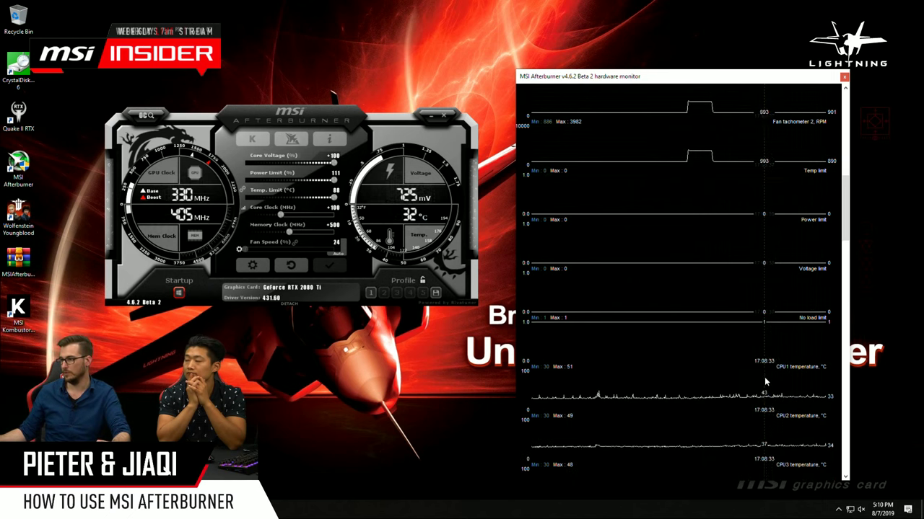
{"action": "scroll", "coordinate": [796, 341], "scroll_direction": "down", "scroll_amount": 5}
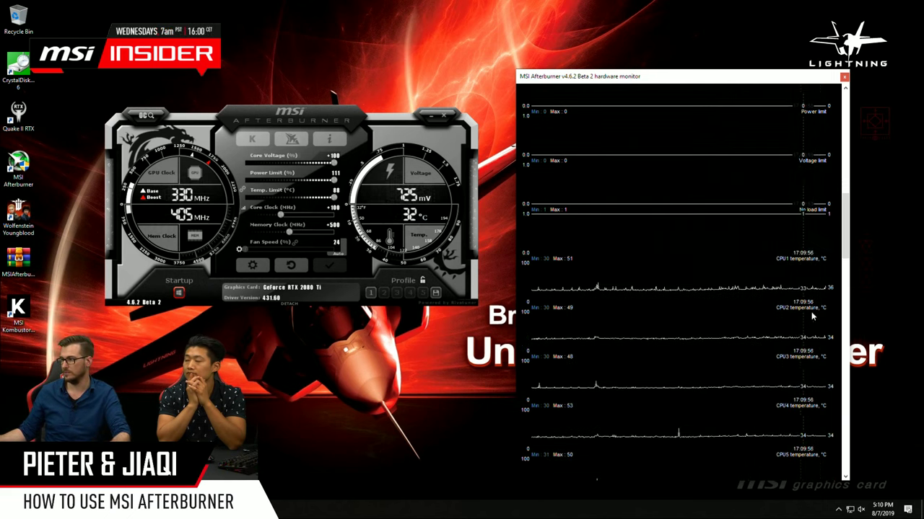
{"action": "scroll", "coordinate": [794, 260], "scroll_direction": "down", "scroll_amount": 1}
{"action": "scroll", "coordinate": [794, 257], "scroll_direction": "down", "scroll_amount": 3}
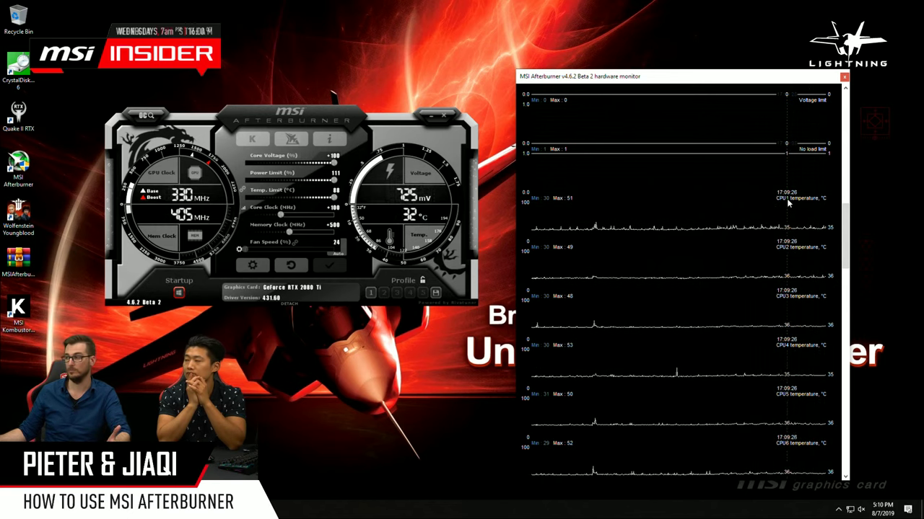
{"action": "scroll", "coordinate": [777, 253], "scroll_direction": "down", "scroll_amount": 2}
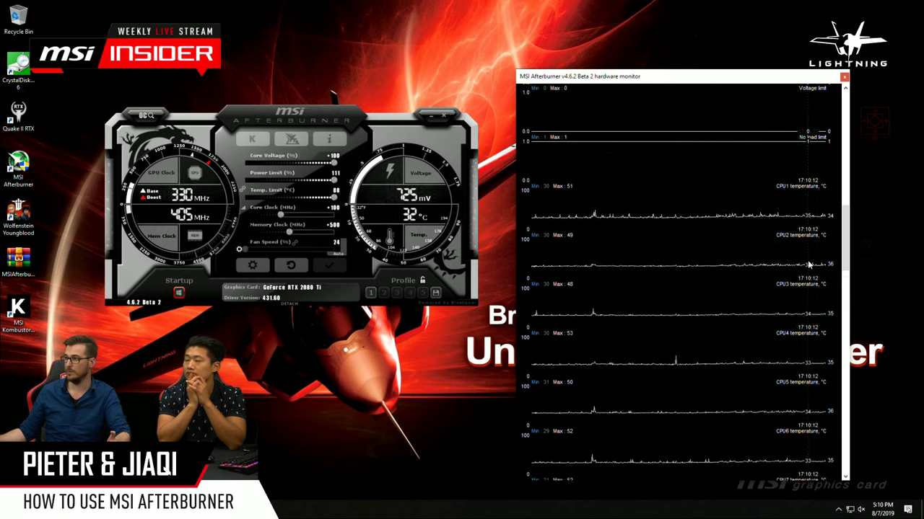
{"action": "scroll", "coordinate": [801, 275], "scroll_direction": "down", "scroll_amount": 2}
{"action": "scroll", "coordinate": [795, 319], "scroll_direction": "down", "scroll_amount": 5}
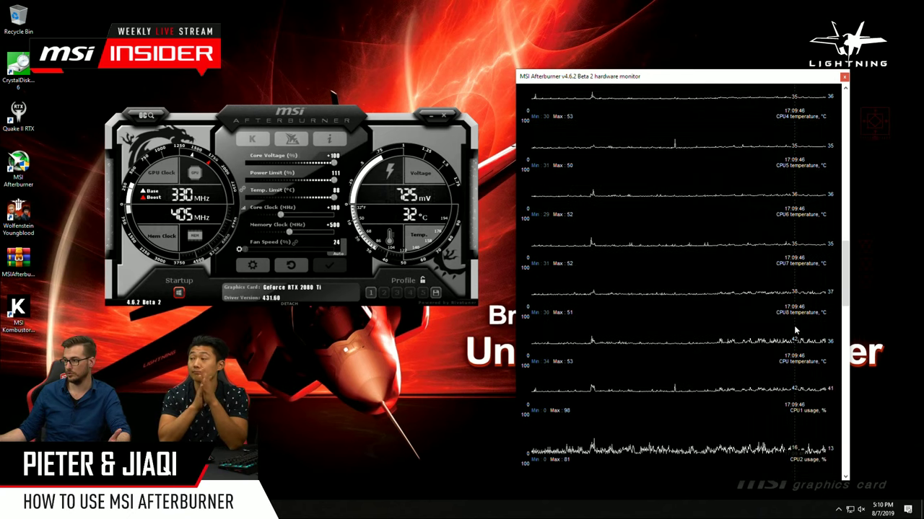
Step: Examine the CPU usage, CPU clock, CPU power, RAM usage, commit charge and framerate graphs in the hardware monitor
{"action": "scroll", "coordinate": [795, 326], "scroll_direction": "down", "scroll_amount": 5}
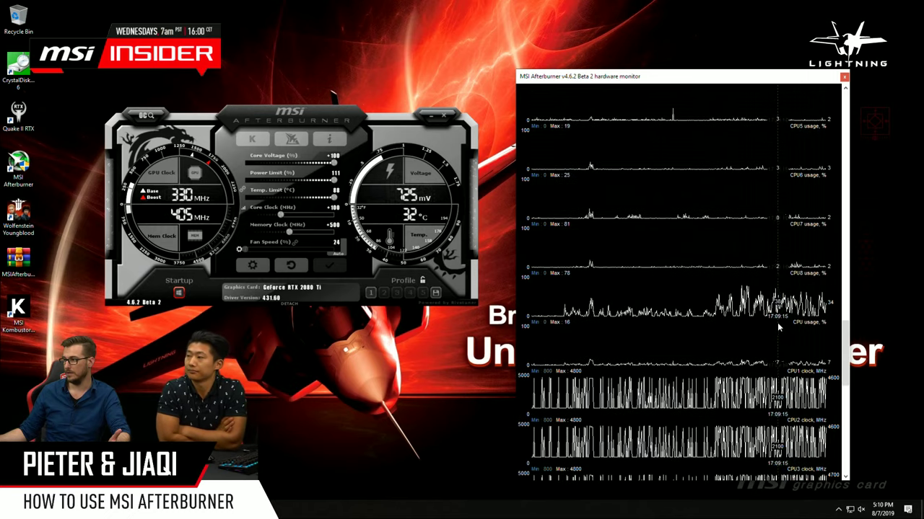
{"action": "scroll", "coordinate": [777, 323], "scroll_direction": "down", "scroll_amount": 3}
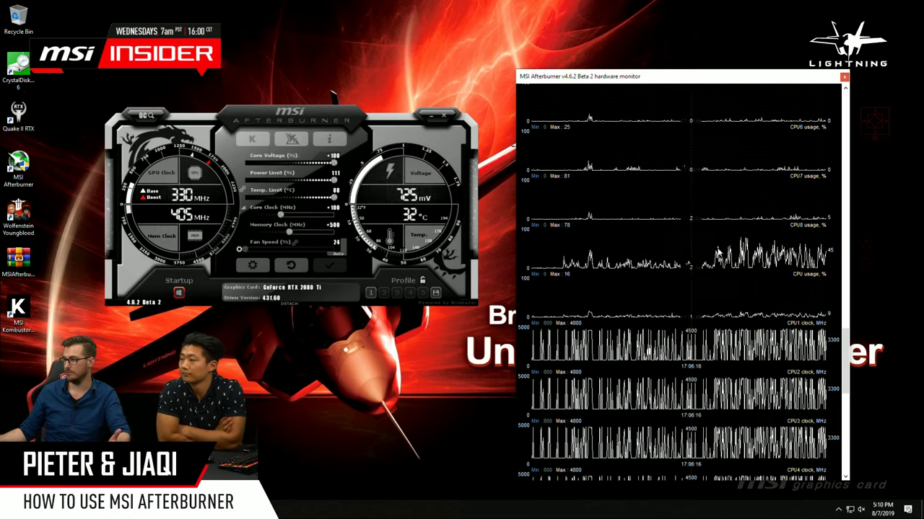
{"action": "scroll", "coordinate": [797, 254], "scroll_direction": "down", "scroll_amount": 2}
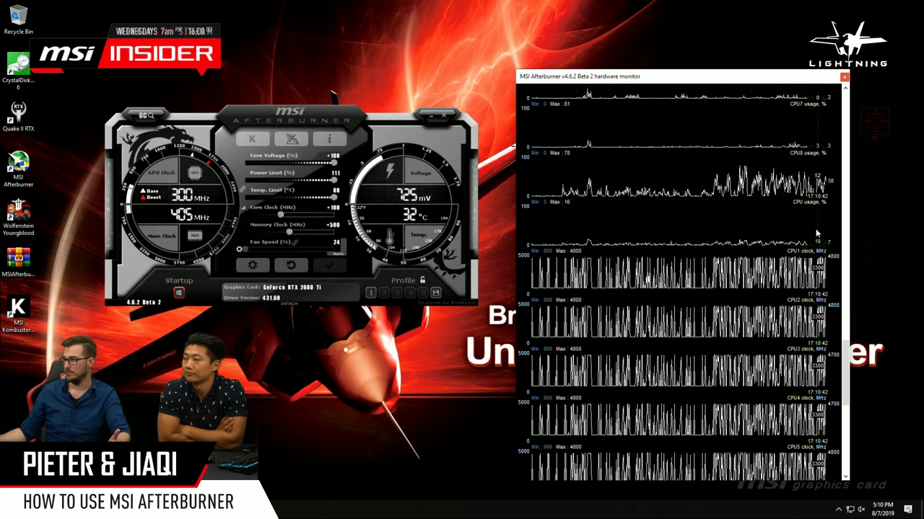
{"action": "scroll", "coordinate": [787, 282], "scroll_direction": "down", "scroll_amount": 5}
{"action": "scroll", "coordinate": [774, 303], "scroll_direction": "down", "scroll_amount": 2}
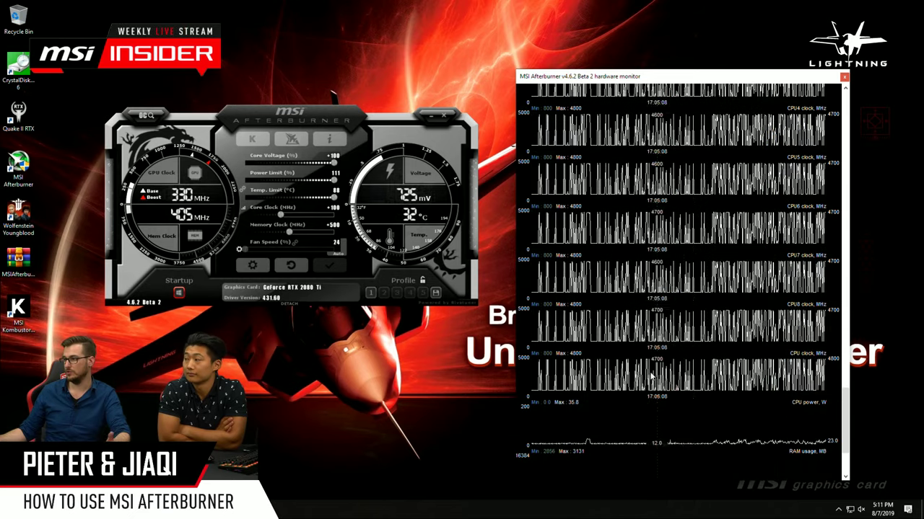
{"action": "scroll", "coordinate": [804, 194], "scroll_direction": "down", "scroll_amount": 3}
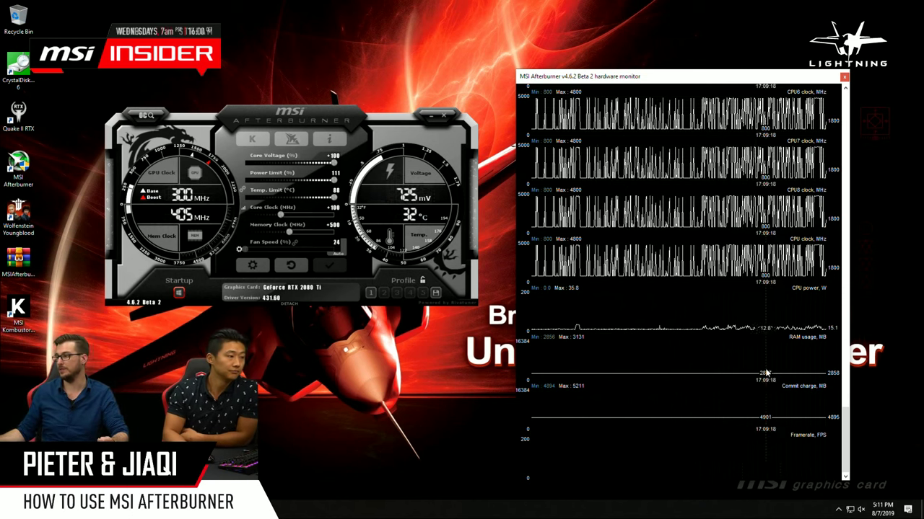
Step: Skim the hardware monitor graphs again from GPU temperature down to CPU usage and return to the GPU temperature graph
{"action": "left_click_drag", "start_coordinate": [846, 446], "coordinate": [845, 125]}
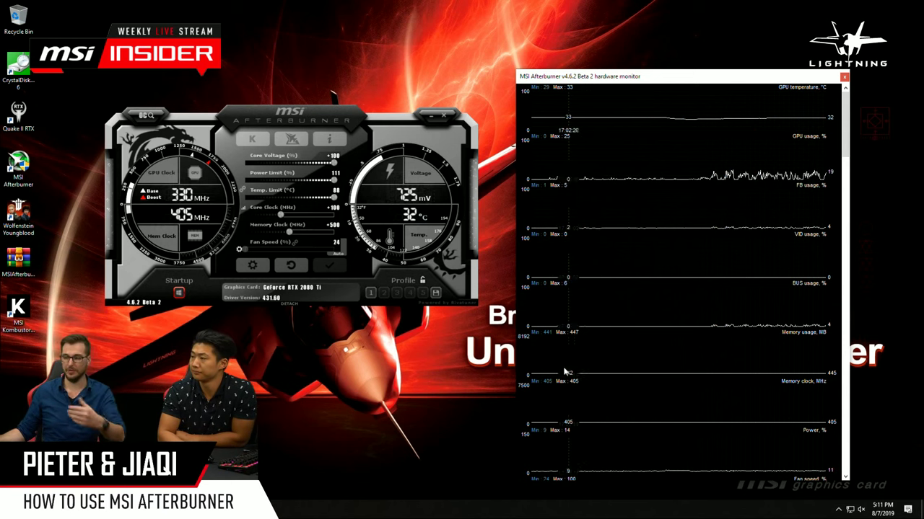
{"action": "scroll", "coordinate": [685, 347], "scroll_direction": "down", "scroll_amount": 3}
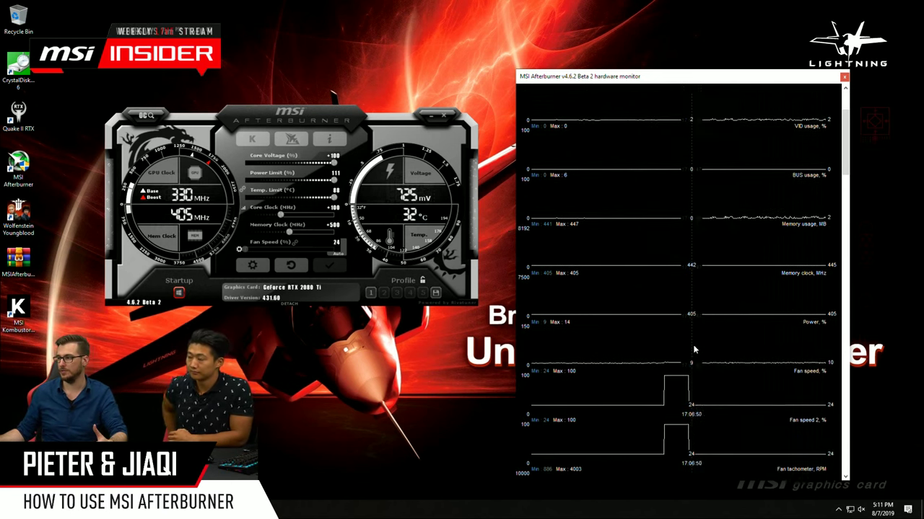
{"action": "scroll", "coordinate": [694, 350], "scroll_direction": "down", "scroll_amount": 10}
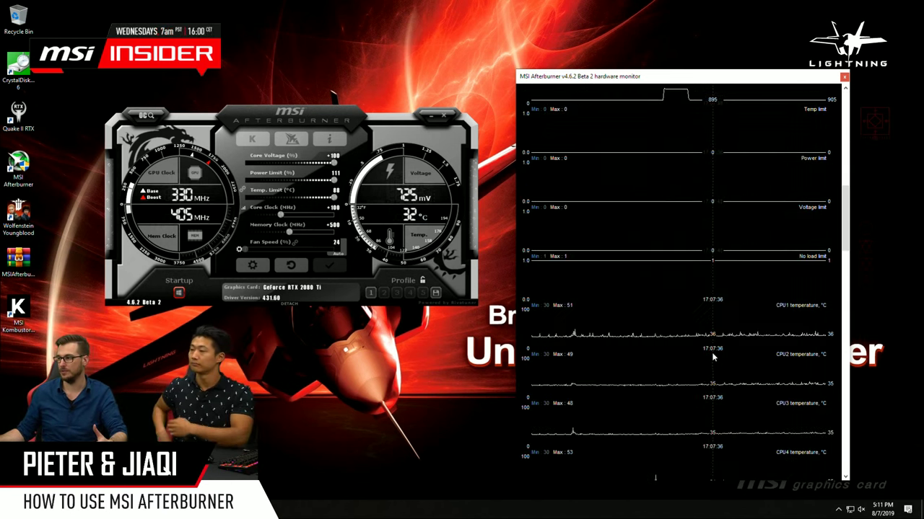
{"action": "scroll", "coordinate": [712, 358], "scroll_direction": "down", "scroll_amount": 8}
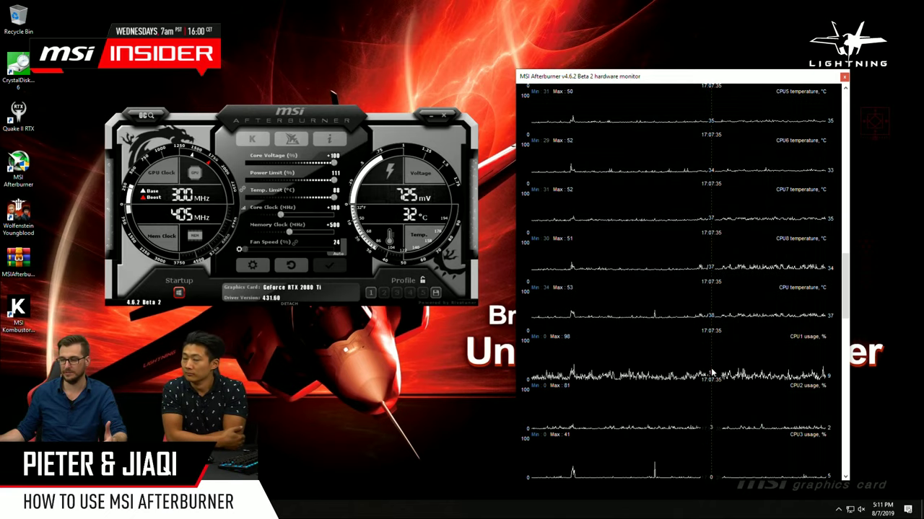
{"action": "scroll", "coordinate": [712, 372], "scroll_direction": "down", "scroll_amount": 2}
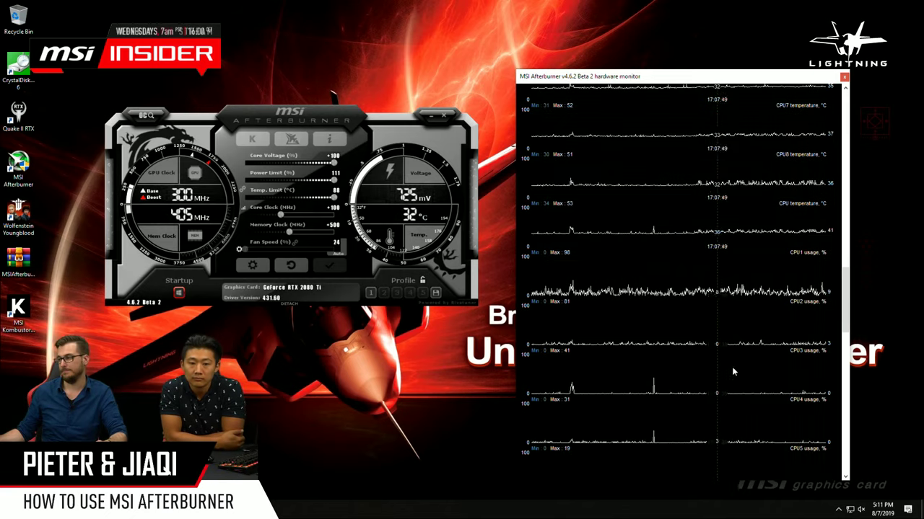
{"action": "left_click_drag", "start_coordinate": [844, 314], "coordinate": [846, 116]}
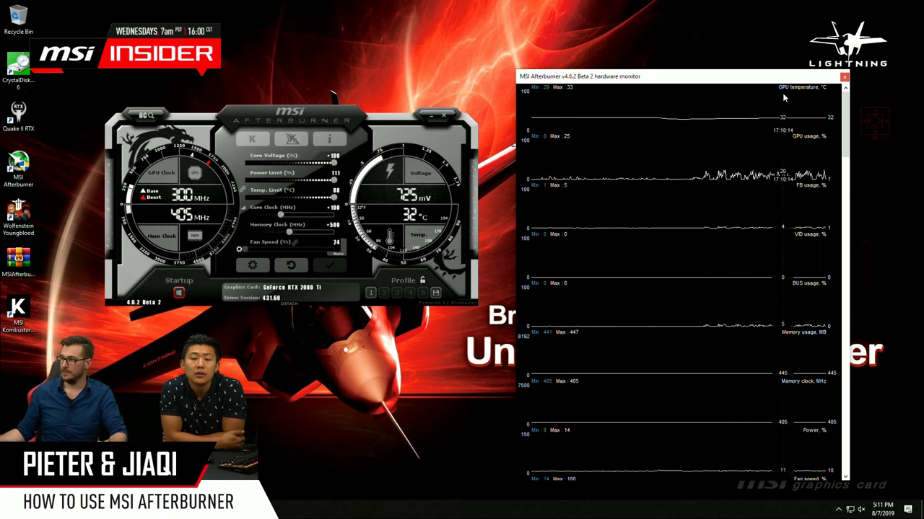
Step: Dock the hardware monitor into the main Afterburner window, detach it once more and dock it again
{"action": "left_click", "coordinate": [843, 77]}
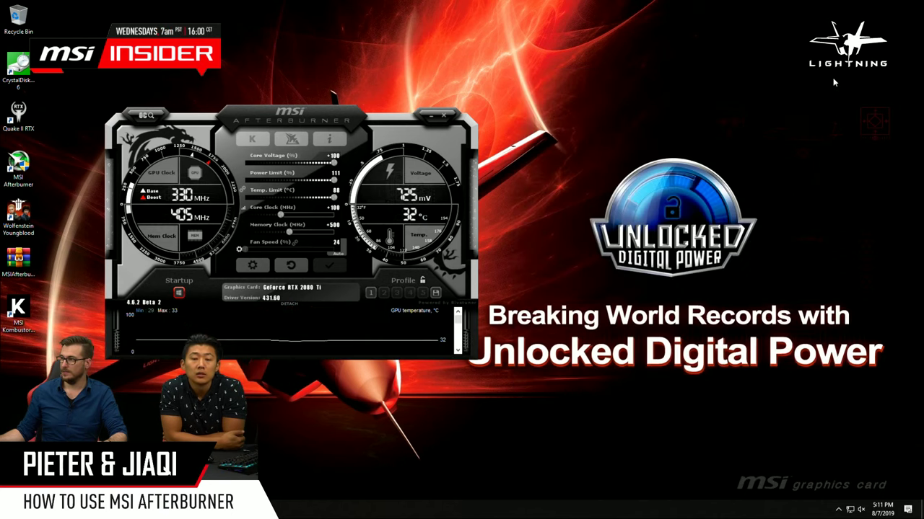
{"action": "left_click", "coordinate": [288, 304]}
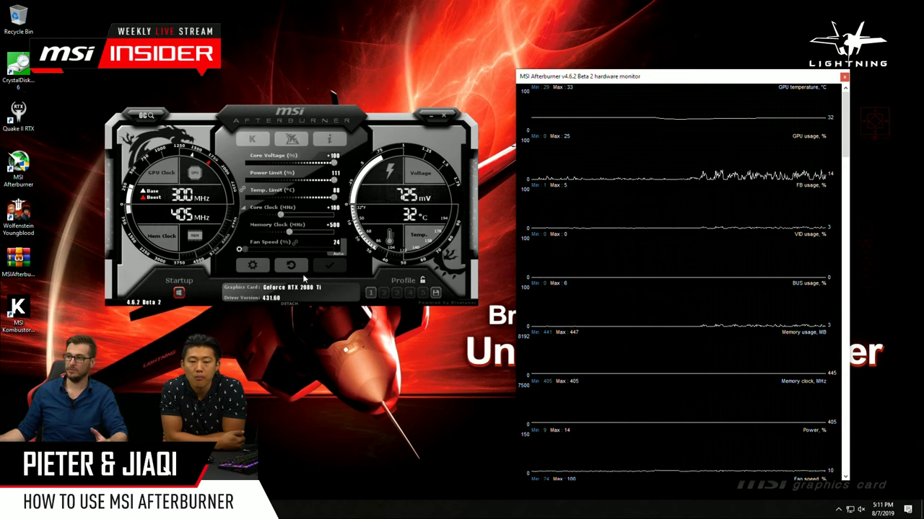
{"action": "left_click", "coordinate": [845, 78]}
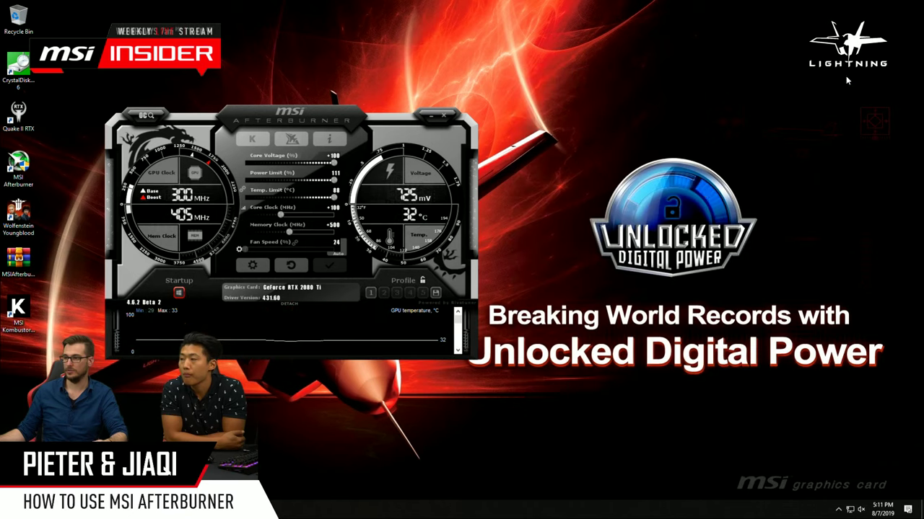
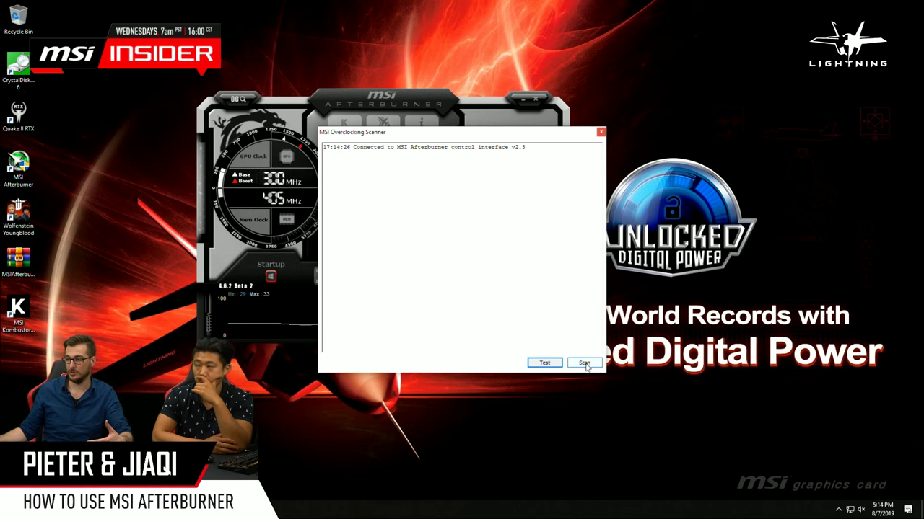
Step: Close the Overclocking Scanner, view the voltage and temperature curves in the Voltage/Frequency curve editor, and close the editor
{"action": "left_click", "coordinate": [601, 132]}
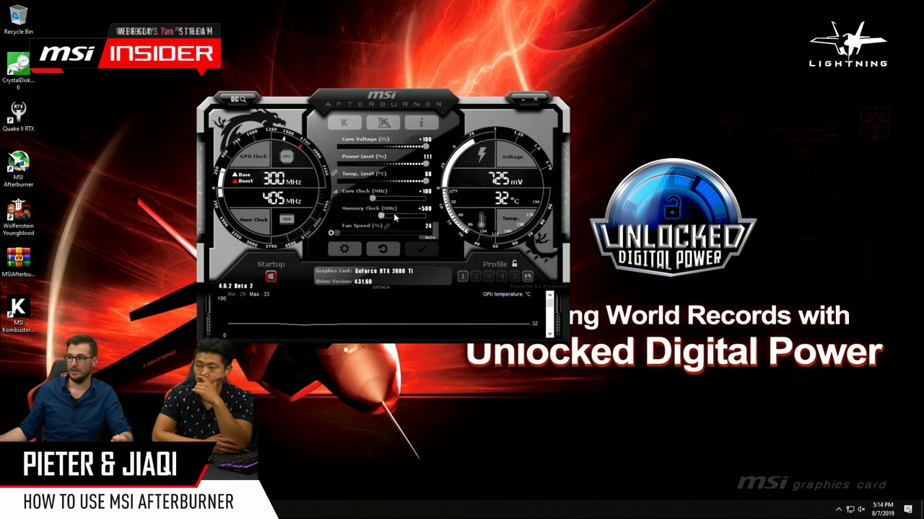
{"action": "left_click", "coordinate": [335, 194]}
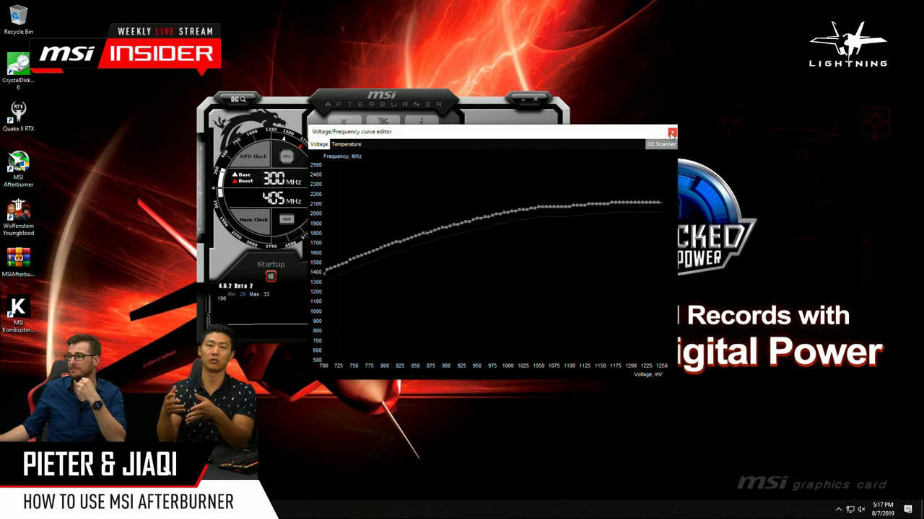
{"action": "left_click", "coordinate": [347, 144]}
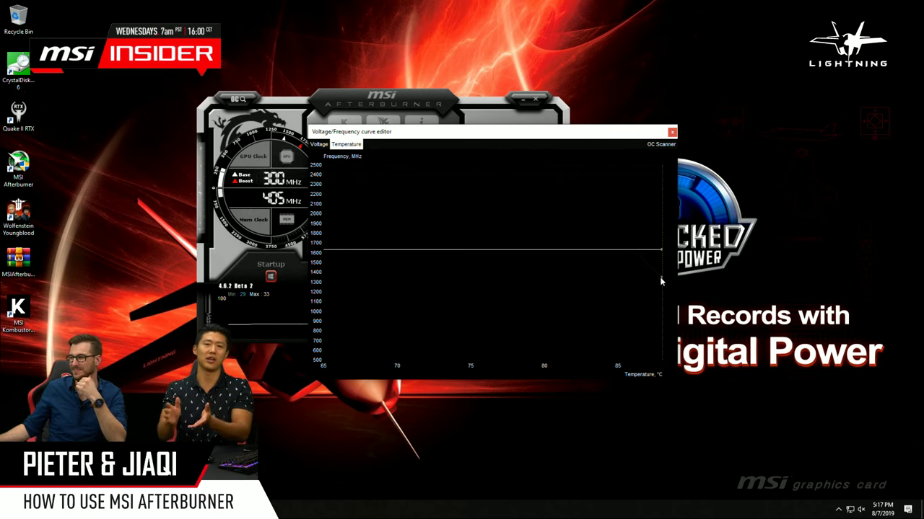
{"action": "left_click", "coordinate": [325, 147]}
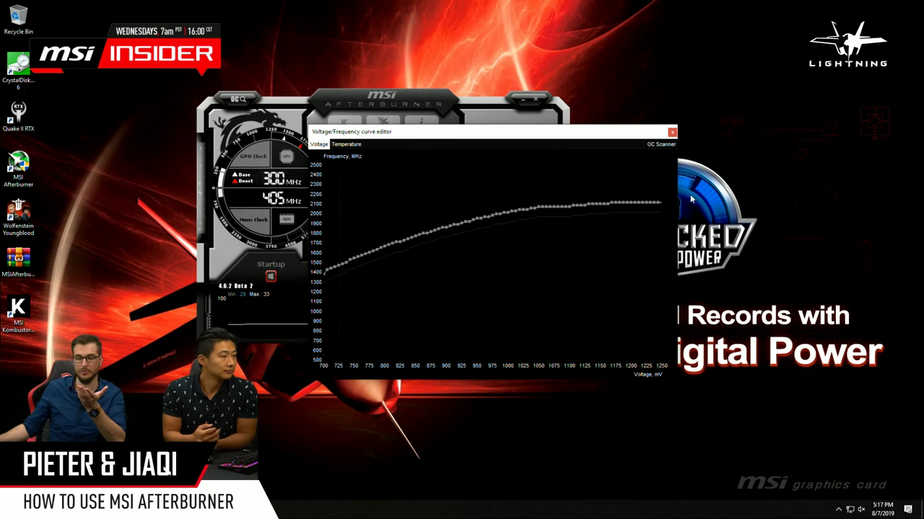
{"action": "left_click", "coordinate": [345, 143]}
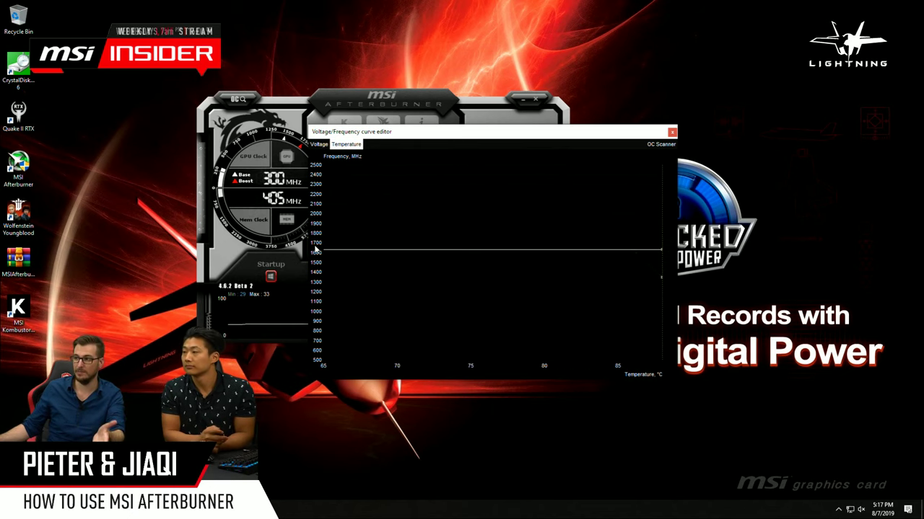
{"action": "left_click", "coordinate": [672, 131]}
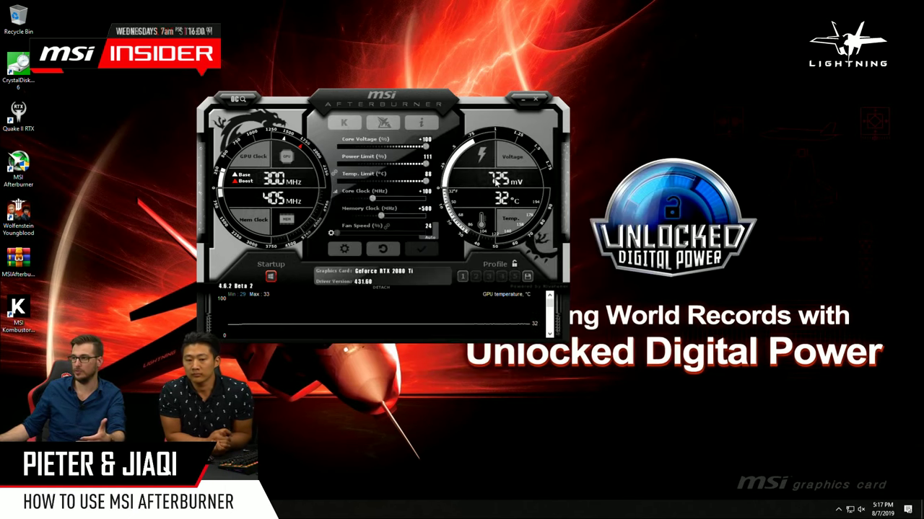
{"action": "left_click", "coordinate": [335, 192]}
{"action": "left_click", "coordinate": [672, 131]}
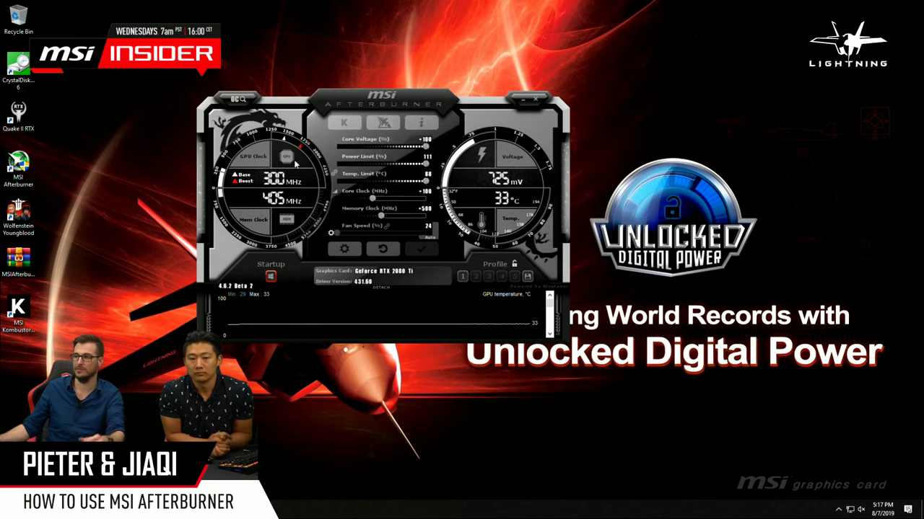
Step: Open the MSI Overclocking Scanner to view its test and scan options, and close it without running either
{"action": "left_click", "coordinate": [238, 99]}
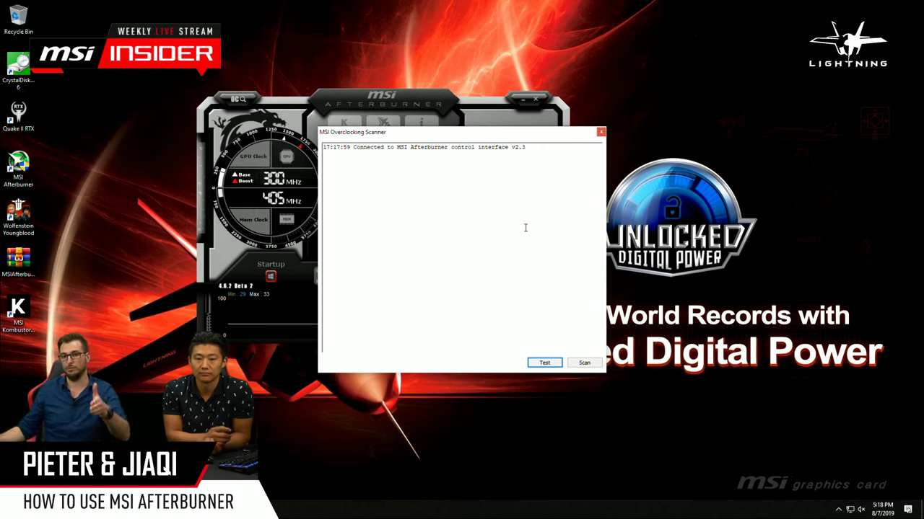
{"action": "left_click", "coordinate": [601, 132]}
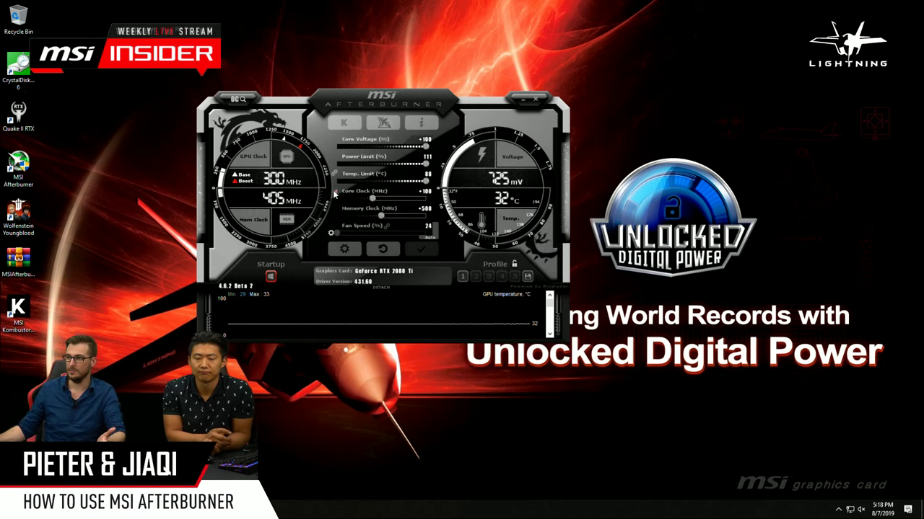
Step: View the voltage curve in the Voltage/Frequency curve editor once more and close the editor
{"action": "left_click", "coordinate": [334, 192]}
{"action": "left_click", "coordinate": [318, 144]}
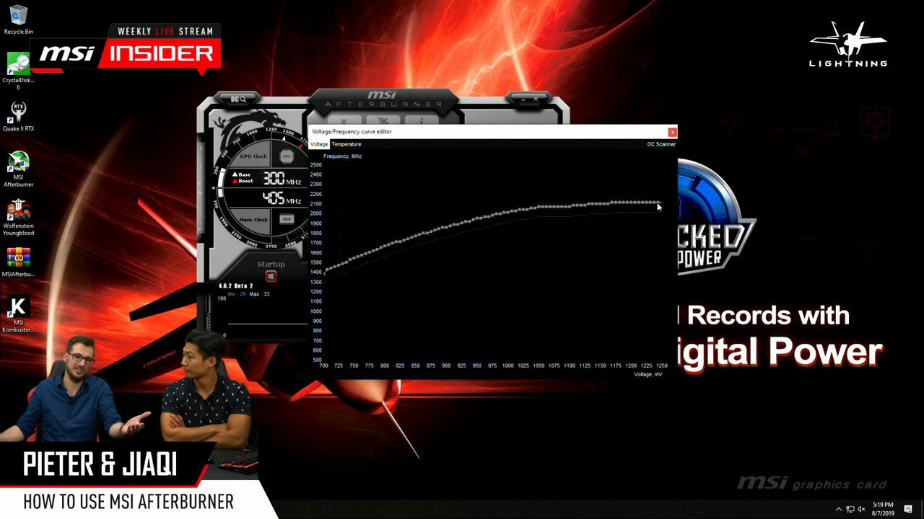
{"action": "left_click", "coordinate": [671, 133]}
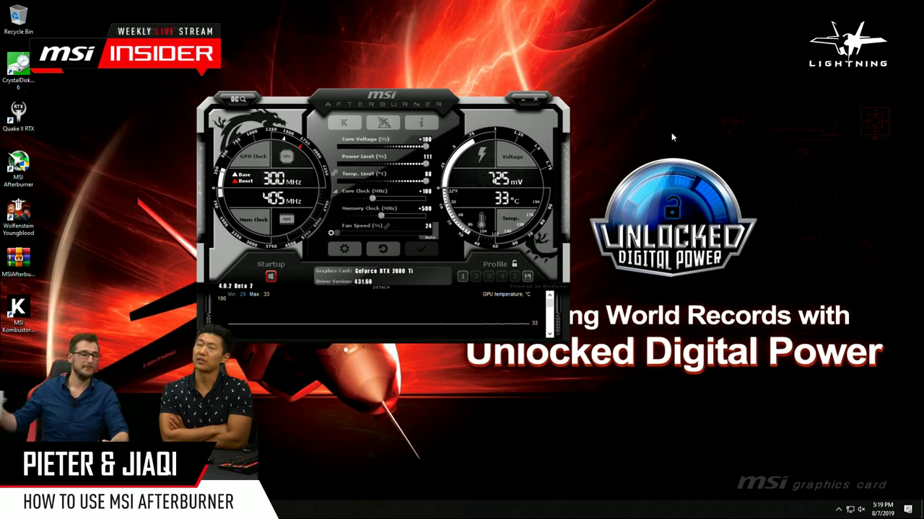
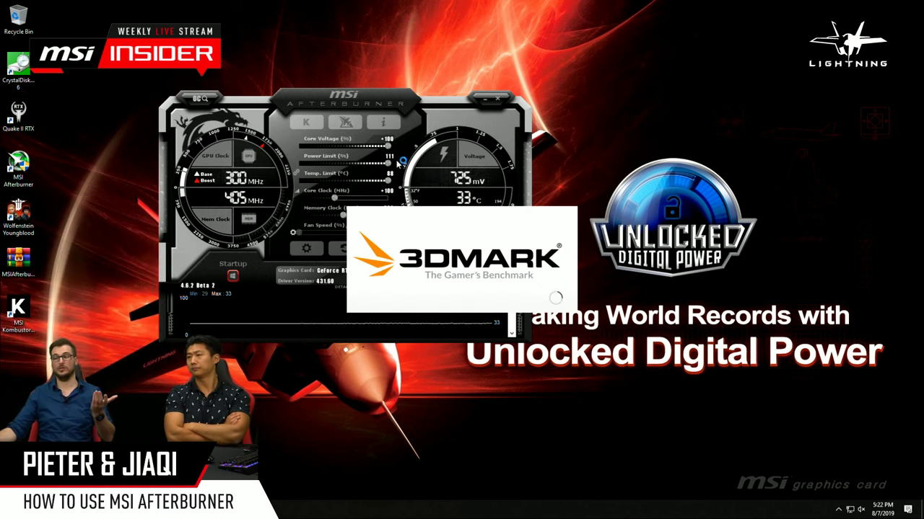
Step: Switch to 3DMark beside the Afterburner window, view its available benchmarks, and close it without running a test
{"action": "left_click_drag", "start_coordinate": [381, 104], "coordinate": [334, 103]}
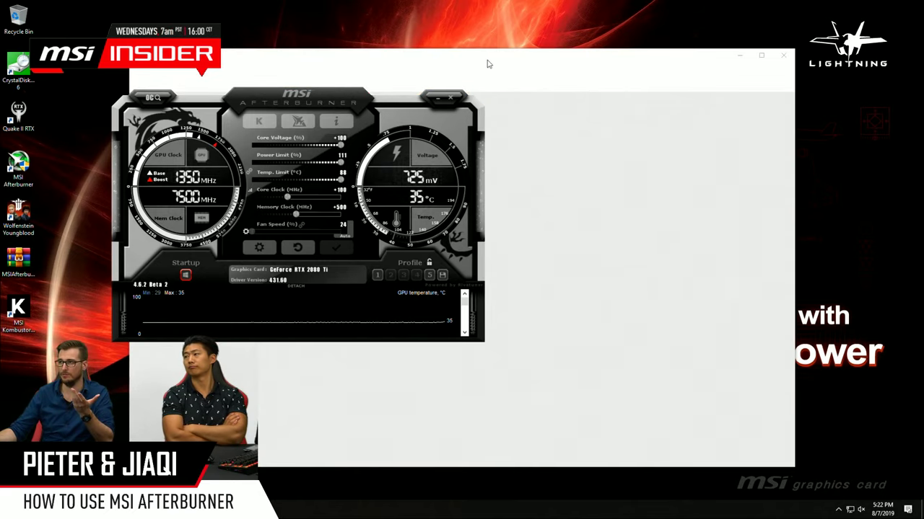
{"action": "left_click_drag", "start_coordinate": [487, 64], "coordinate": [590, 63]}
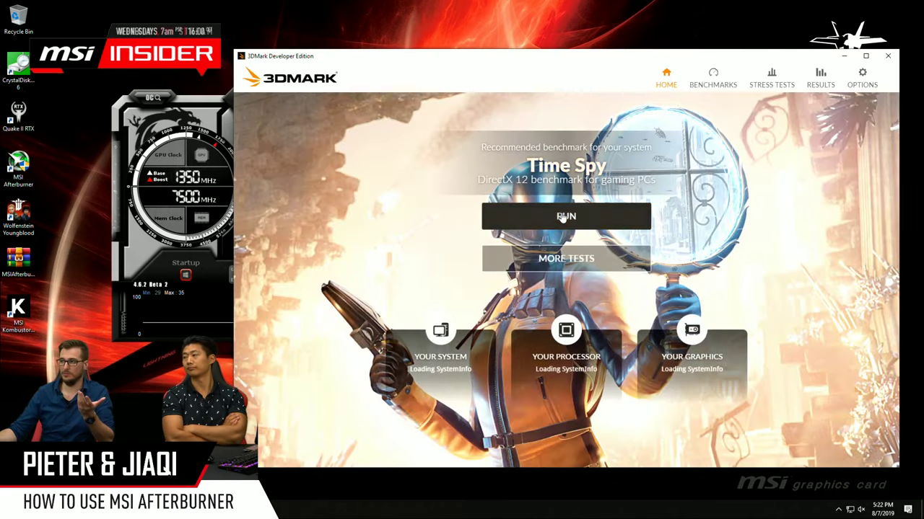
{"action": "left_click", "coordinate": [713, 78]}
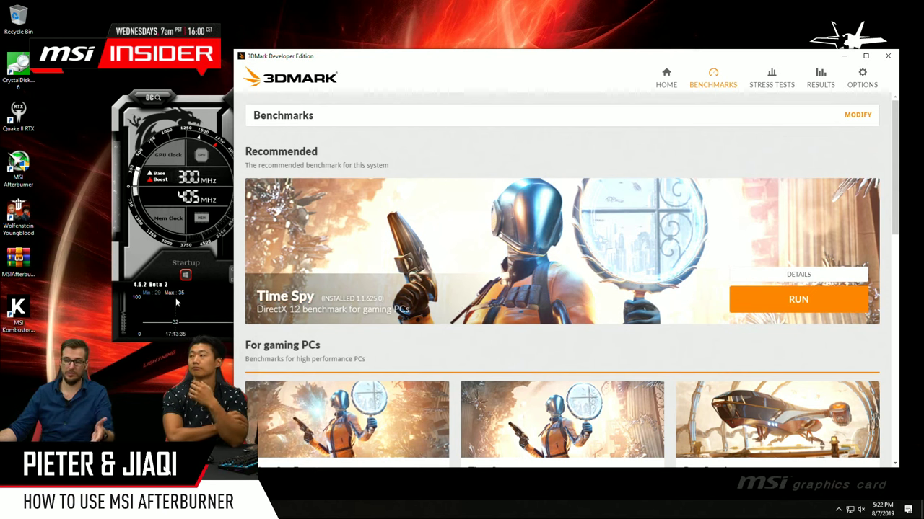
{"action": "mouse_move", "coordinate": [181, 302]}
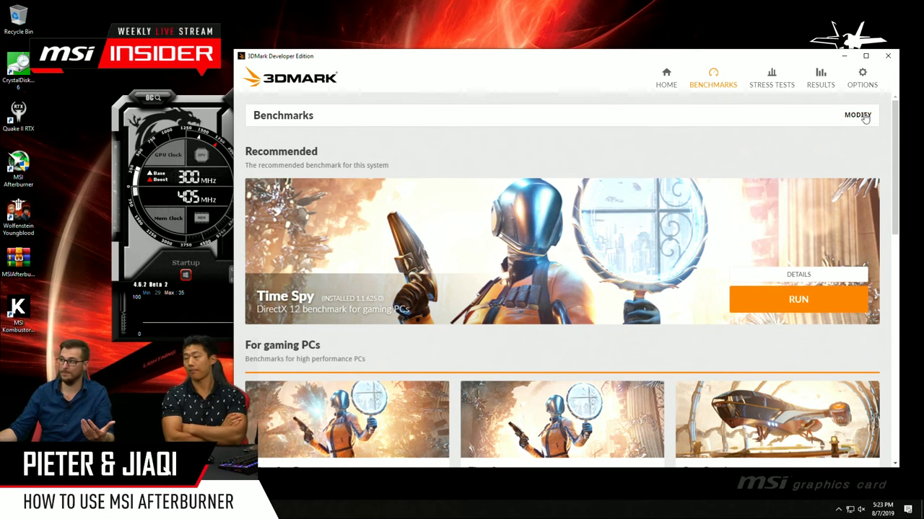
{"action": "left_click", "coordinate": [892, 58]}
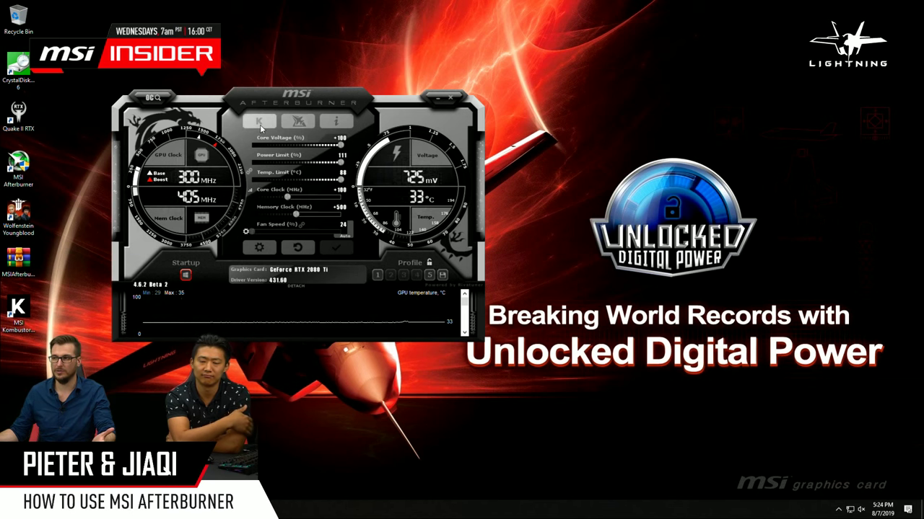
Step: Run the MSI Kombustor stress test from Afterburner, check the GPU and CPU temperature graphs, and close Kombustor
{"action": "left_click", "coordinate": [261, 124]}
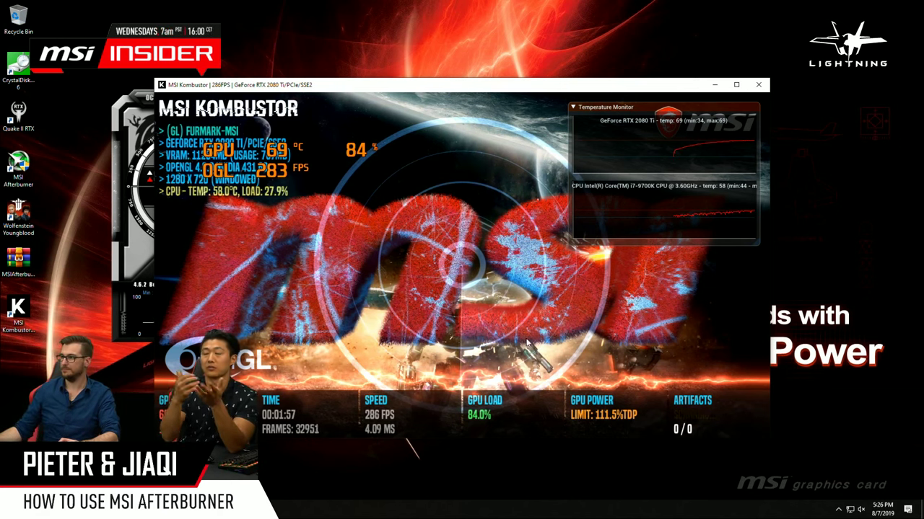
{"action": "mouse_move", "coordinate": [698, 230]}
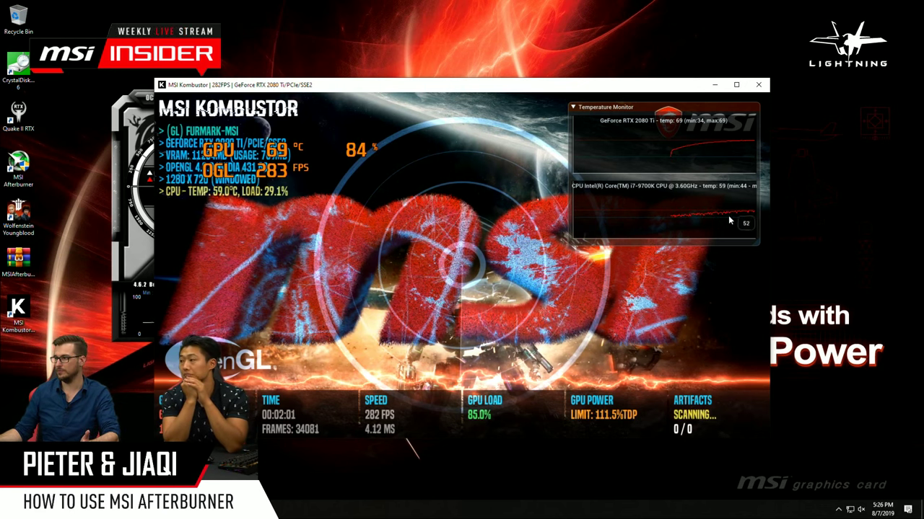
{"action": "mouse_move", "coordinate": [670, 147]}
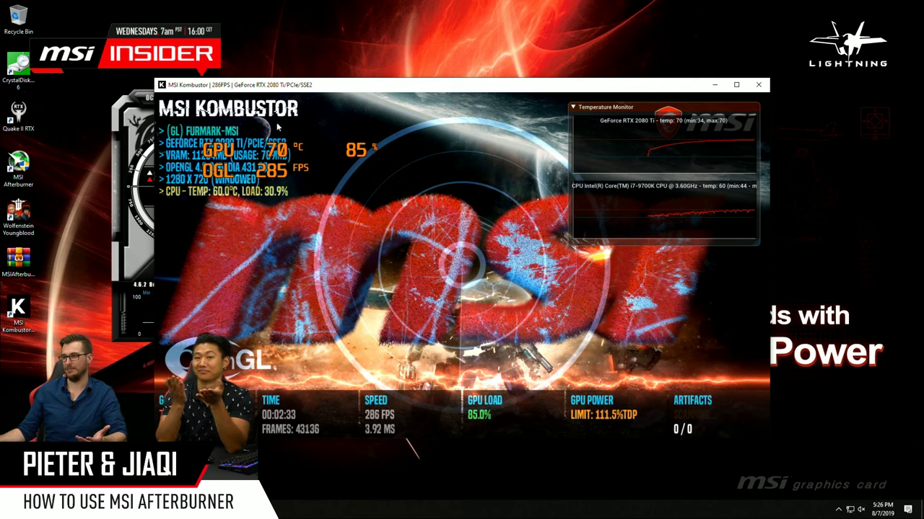
{"action": "left_click", "coordinate": [759, 85]}
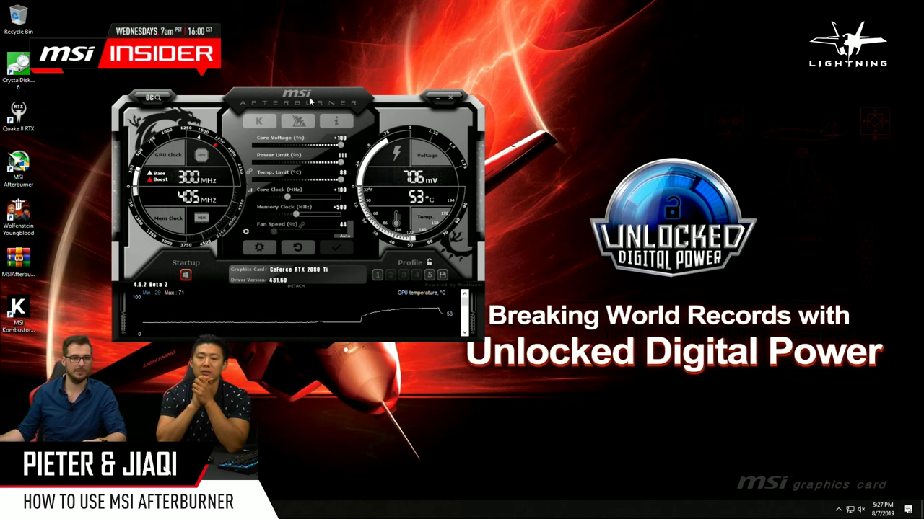
Step: Keep the MSI Cyborg Afterburner skin White in the user interface properties and set the skin scaling to 200%
{"action": "left_click_drag", "start_coordinate": [310, 101], "coordinate": [561, 114]}
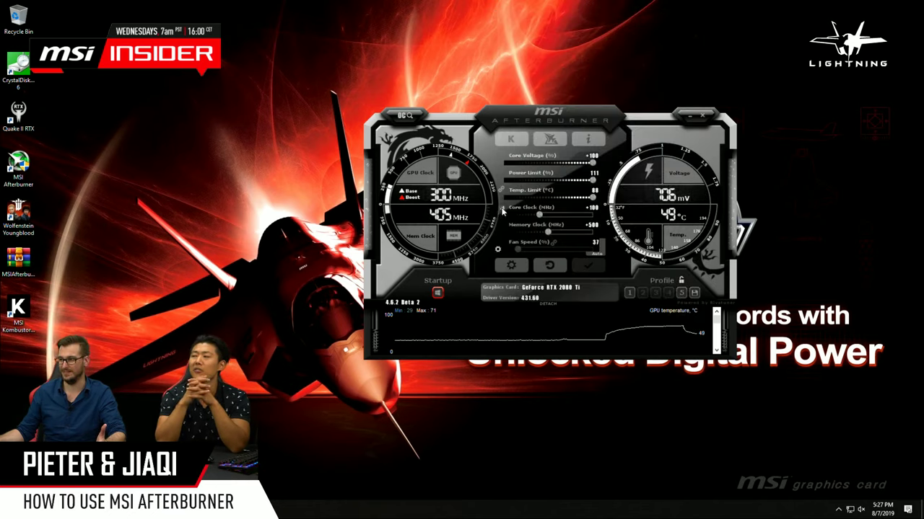
{"action": "left_click", "coordinate": [511, 265]}
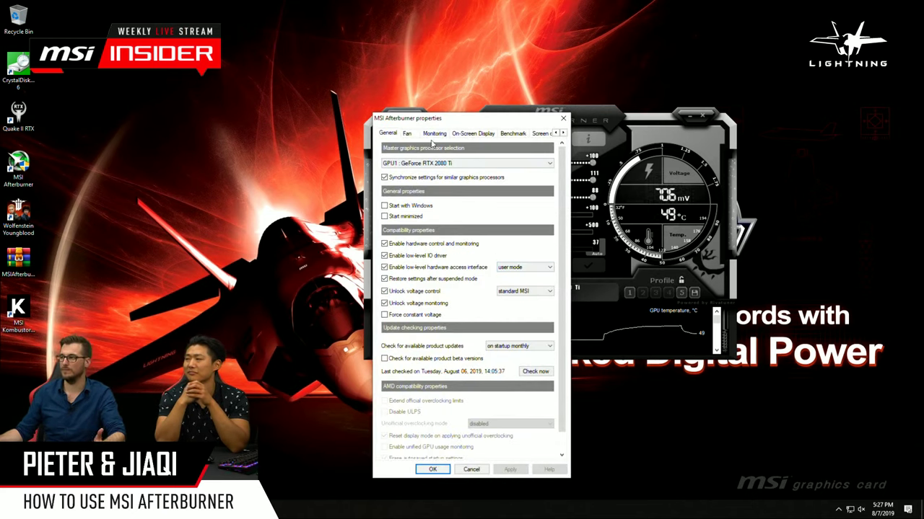
{"action": "left_click", "coordinate": [562, 133]}
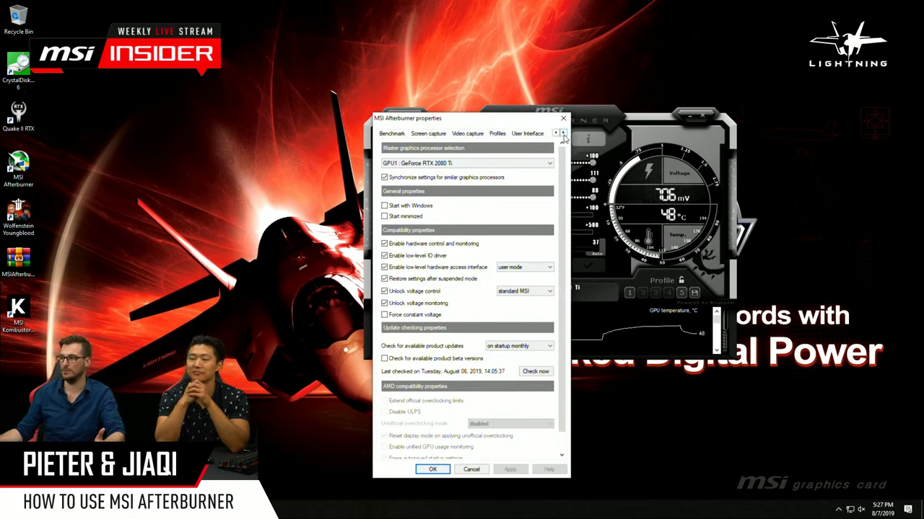
{"action": "left_click", "coordinate": [529, 134]}
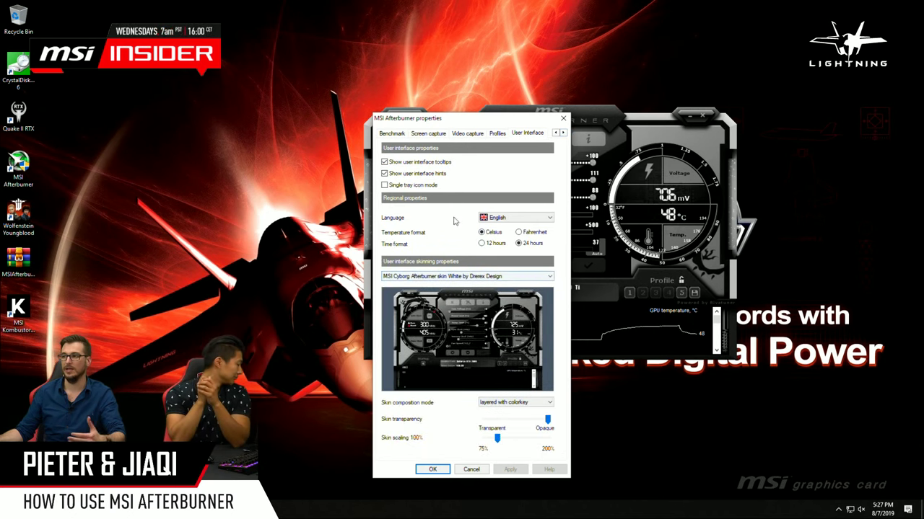
{"action": "left_click", "coordinate": [463, 277]}
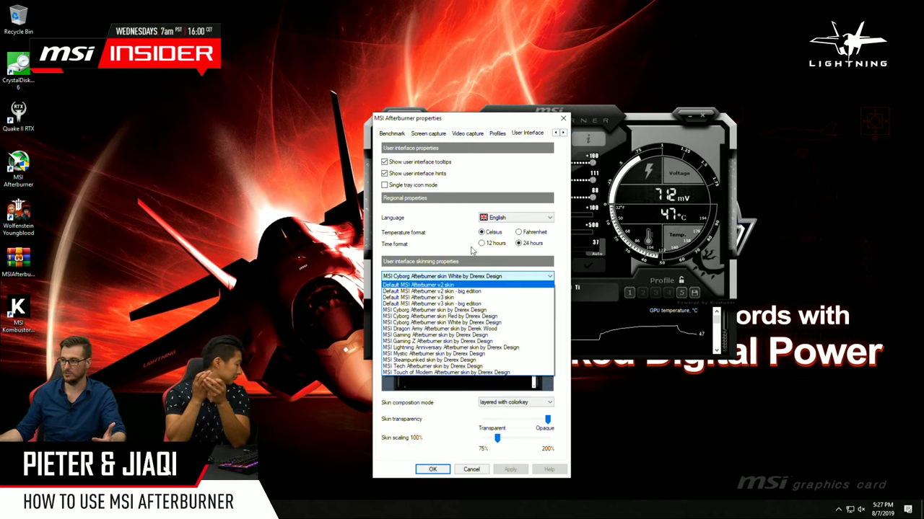
{"action": "left_click", "coordinate": [500, 323]}
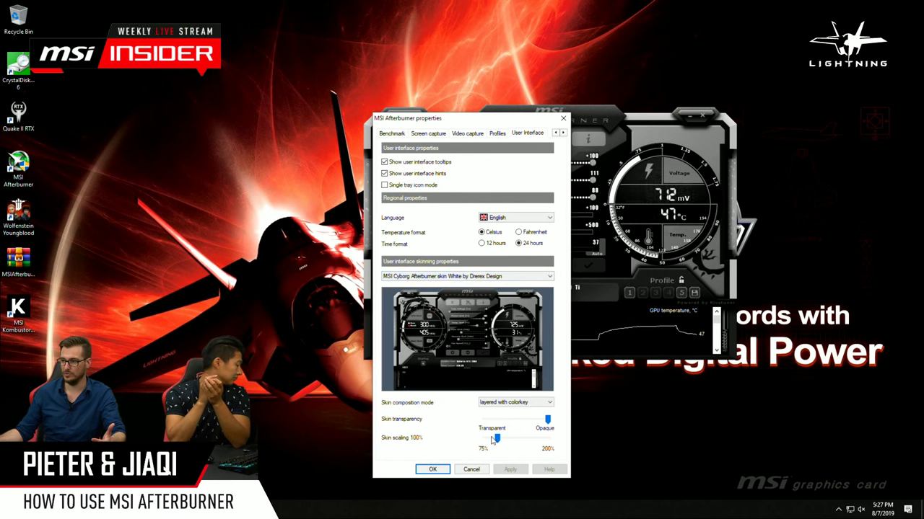
{"action": "left_click_drag", "start_coordinate": [497, 441], "coordinate": [557, 445]}
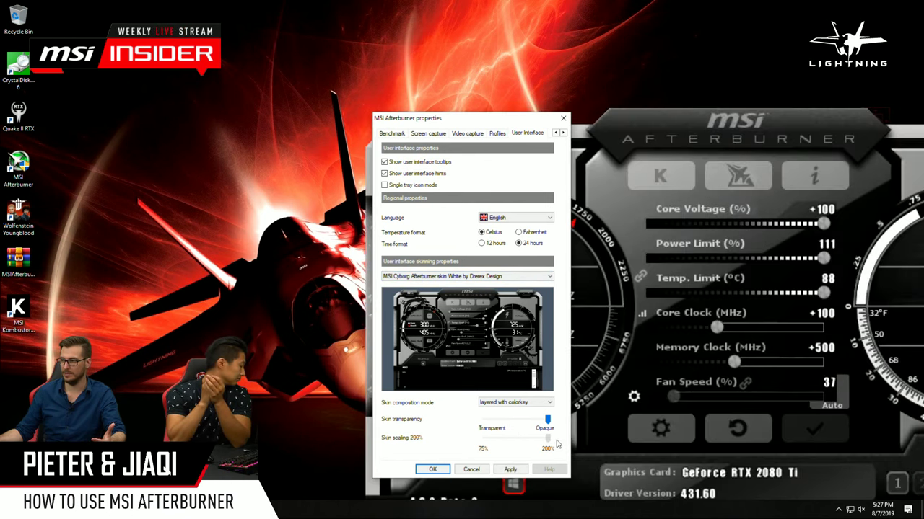
{"action": "left_click", "coordinate": [433, 469]}
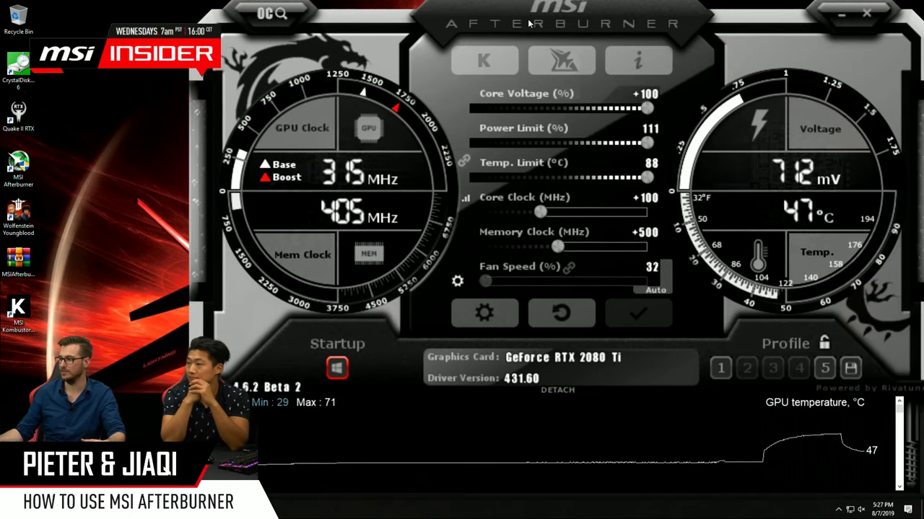
Step: View the Voltage/Frequency curve editor at the enlarged interface scale and close it
{"action": "left_click_drag", "start_coordinate": [528, 24], "coordinate": [533, 25]}
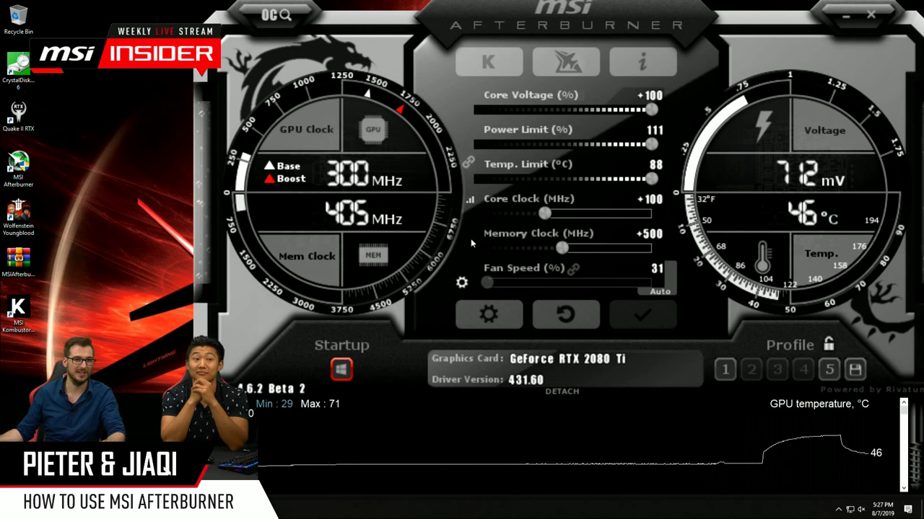
{"action": "left_click", "coordinate": [470, 200]}
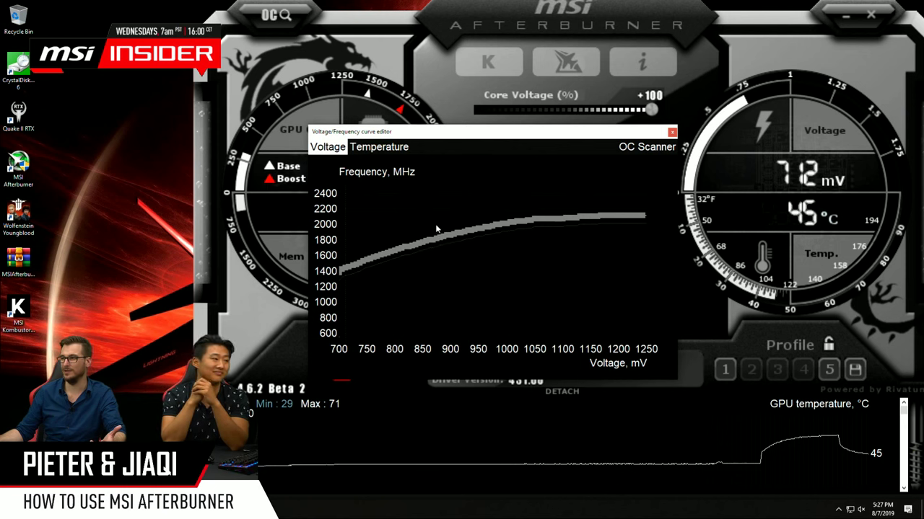
{"action": "left_click", "coordinate": [671, 132]}
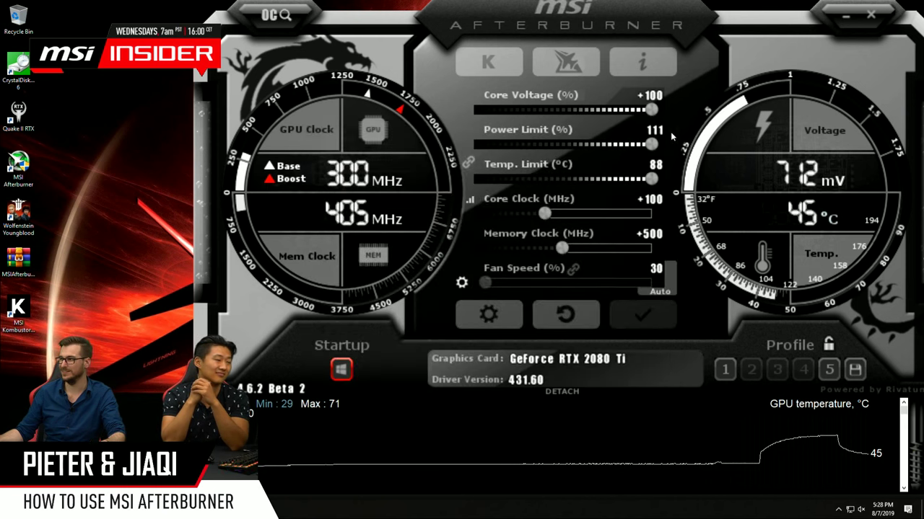
Step: Set the skin scaling back to 100% in the user interface properties and confirm
{"action": "left_click", "coordinate": [504, 316]}
{"action": "left_click", "coordinate": [391, 19]}
{"action": "left_click", "coordinate": [391, 20]}
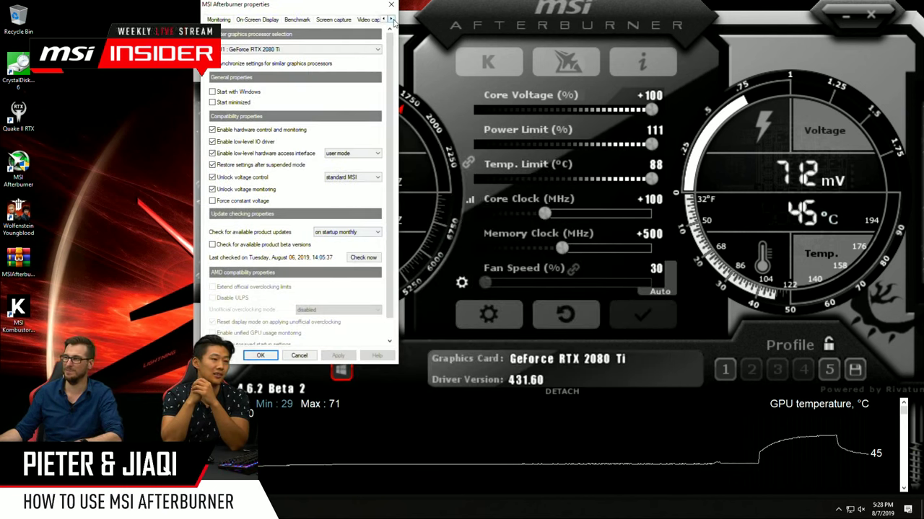
{"action": "left_click", "coordinate": [391, 20]}
{"action": "left_click", "coordinate": [391, 19]}
{"action": "left_click", "coordinate": [355, 20]}
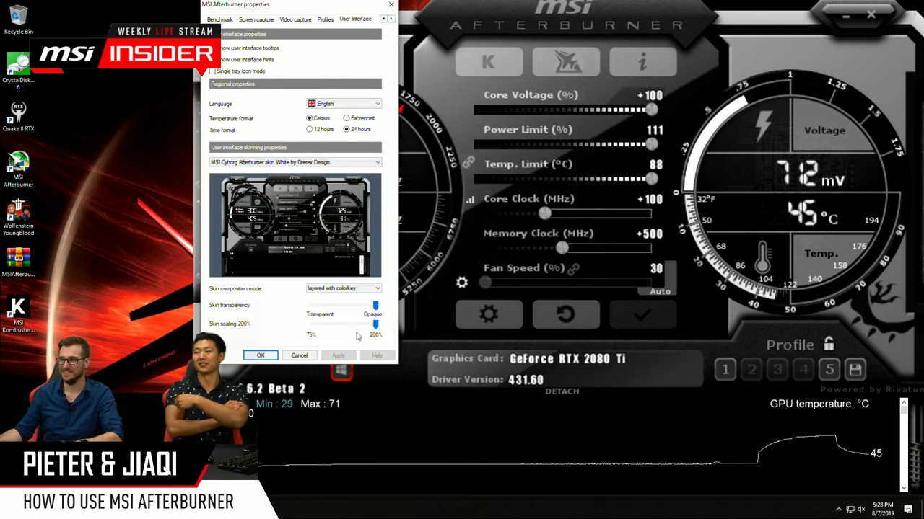
{"action": "left_click_drag", "start_coordinate": [374, 326], "coordinate": [324, 337]}
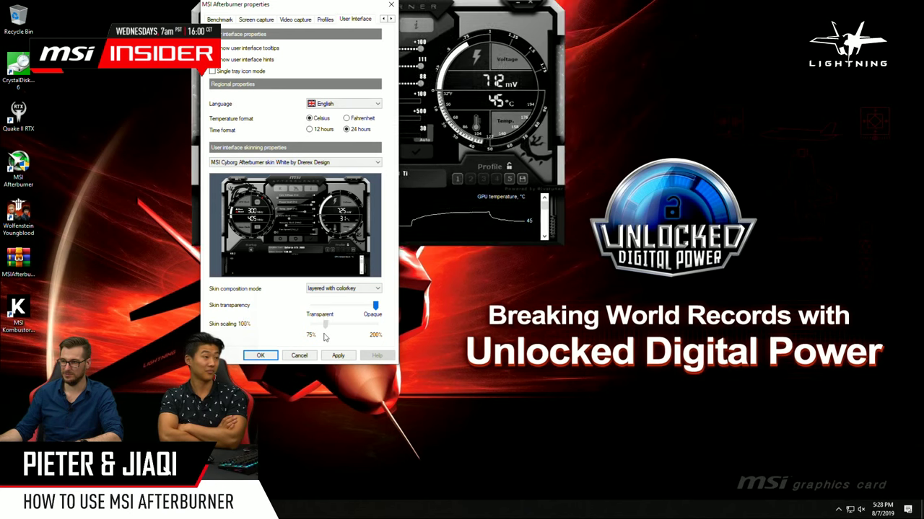
{"action": "left_click", "coordinate": [260, 356]}
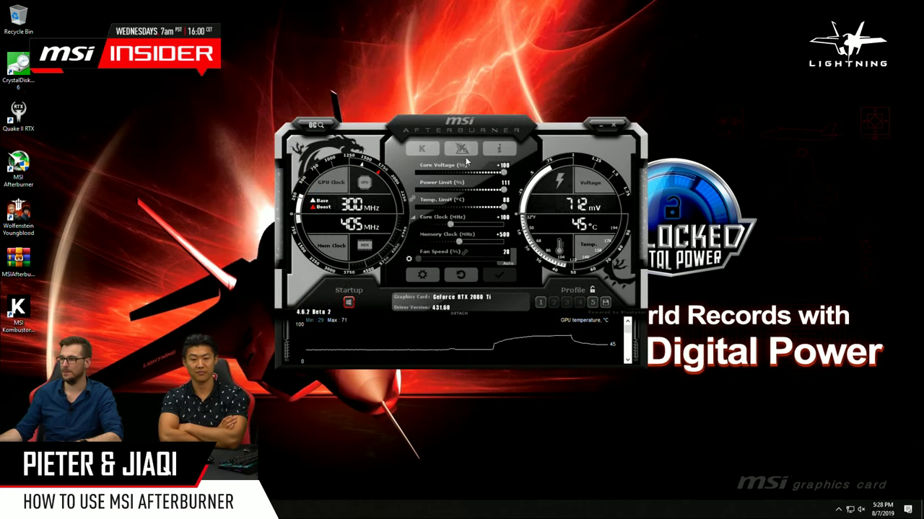
Step: View the Voltage/Frequency curve editor at the normal interface scale and close it
{"action": "left_click", "coordinate": [413, 219]}
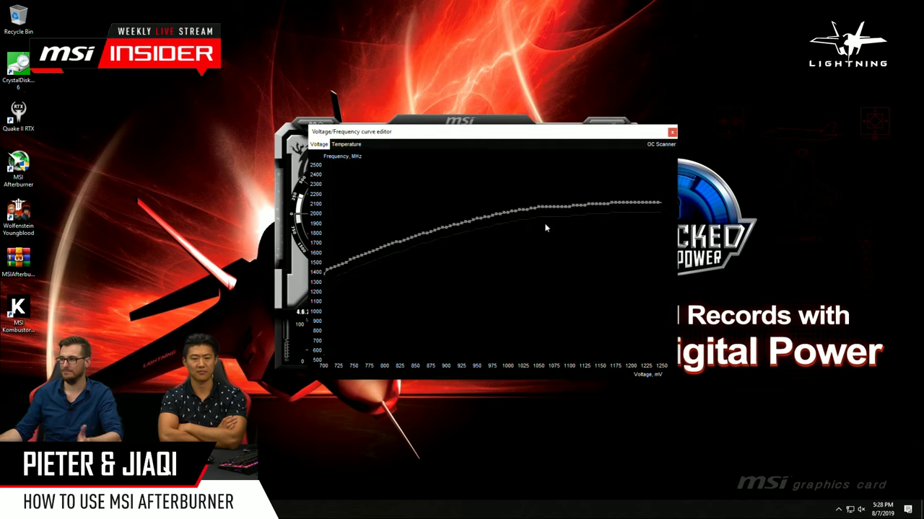
{"action": "left_click", "coordinate": [672, 133]}
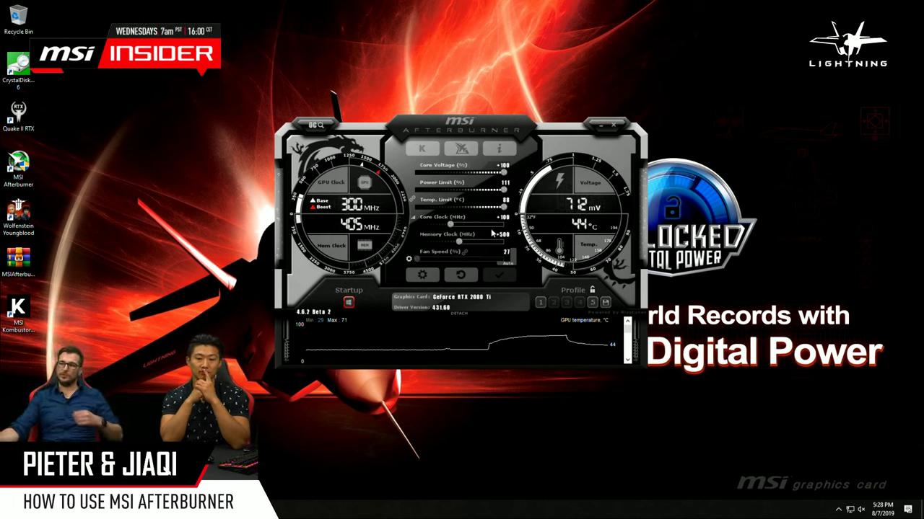
Step: Open the user interface properties, move the dialog clear of the main window and review the available interface languages, keeping English
{"action": "left_click", "coordinate": [422, 276]}
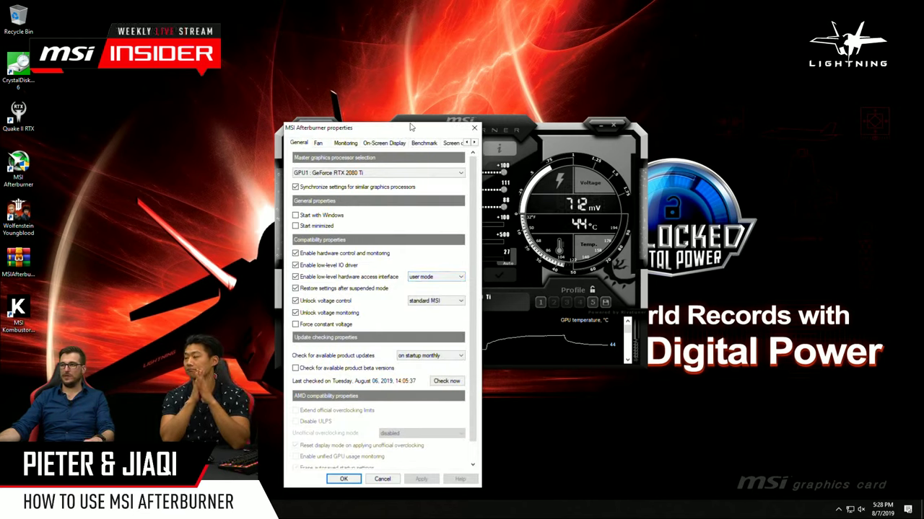
{"action": "left_click_drag", "start_coordinate": [411, 128], "coordinate": [435, 87]}
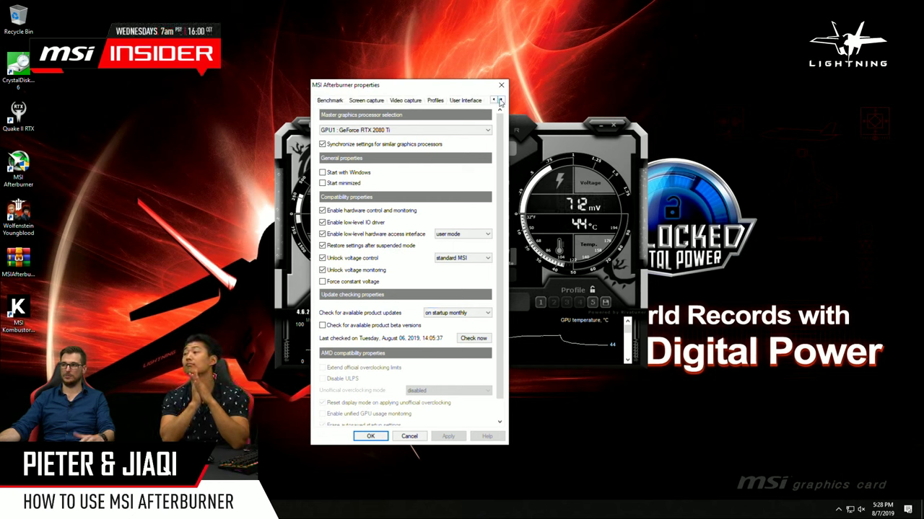
{"action": "left_click", "coordinate": [466, 101]}
{"action": "left_click_drag", "start_coordinate": [435, 88], "coordinate": [666, 92]}
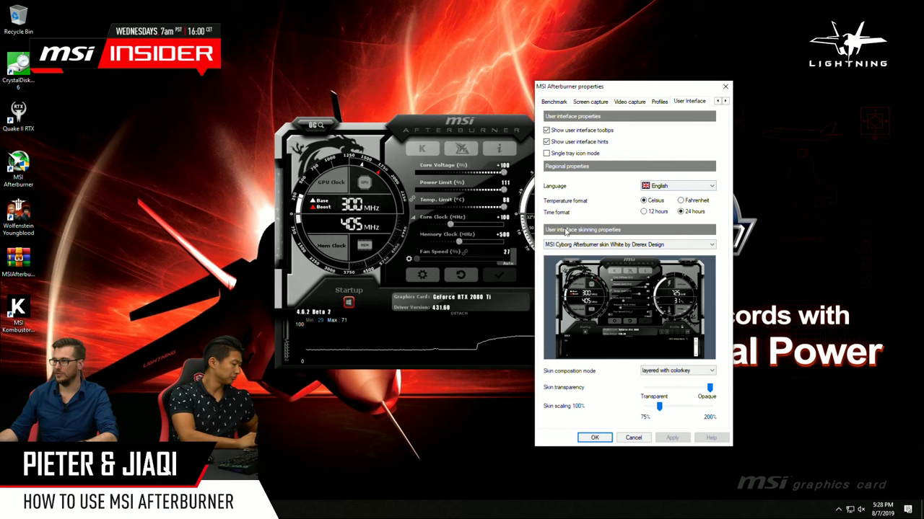
{"action": "left_click", "coordinate": [686, 189]}
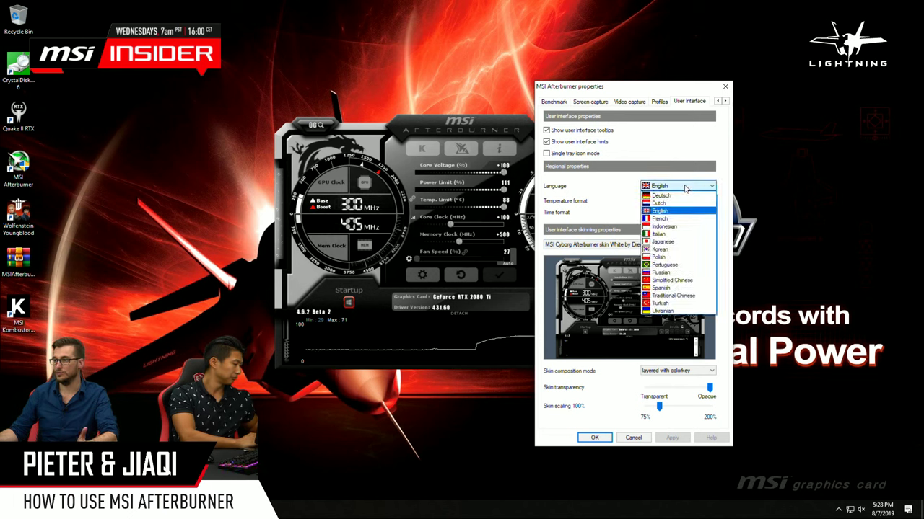
{"action": "left_click", "coordinate": [685, 189]}
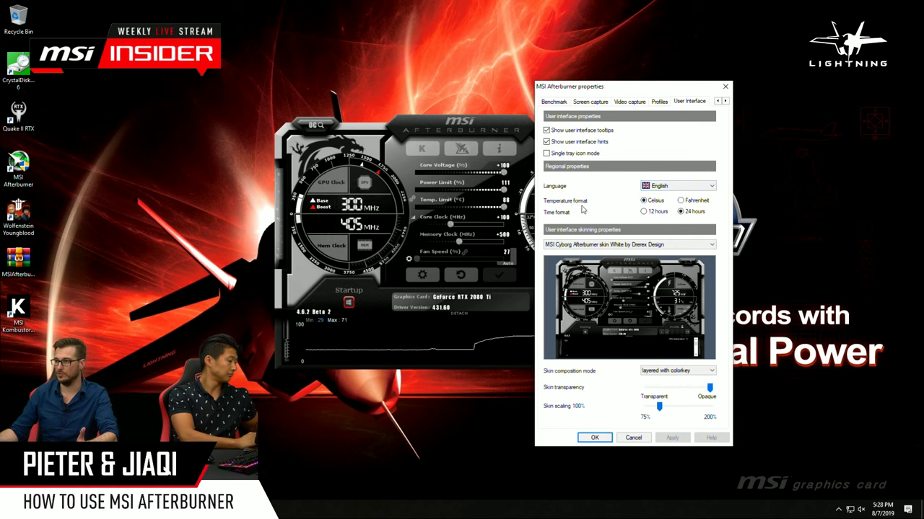
Step: Preview the Default MSI Afterburner v2 skin, its big edition and the v3 skin's big edition
{"action": "left_click", "coordinate": [682, 245]}
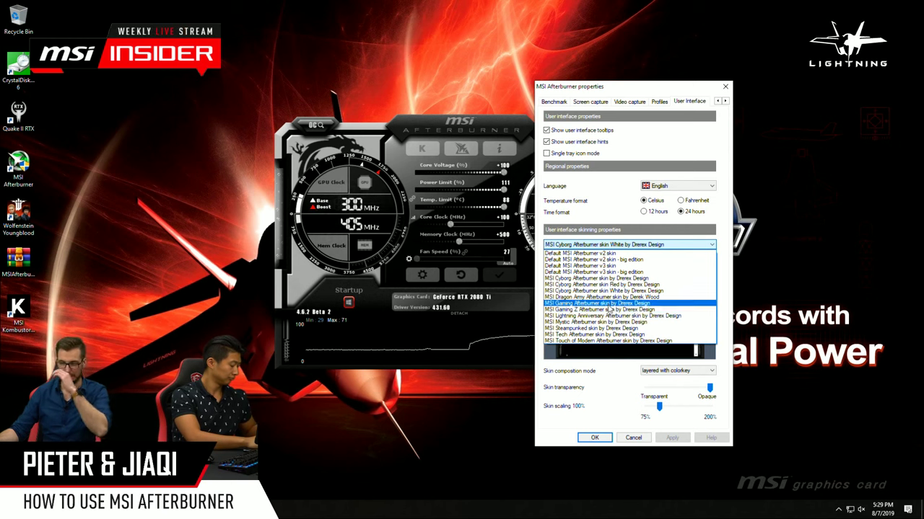
{"action": "left_click", "coordinate": [602, 253]}
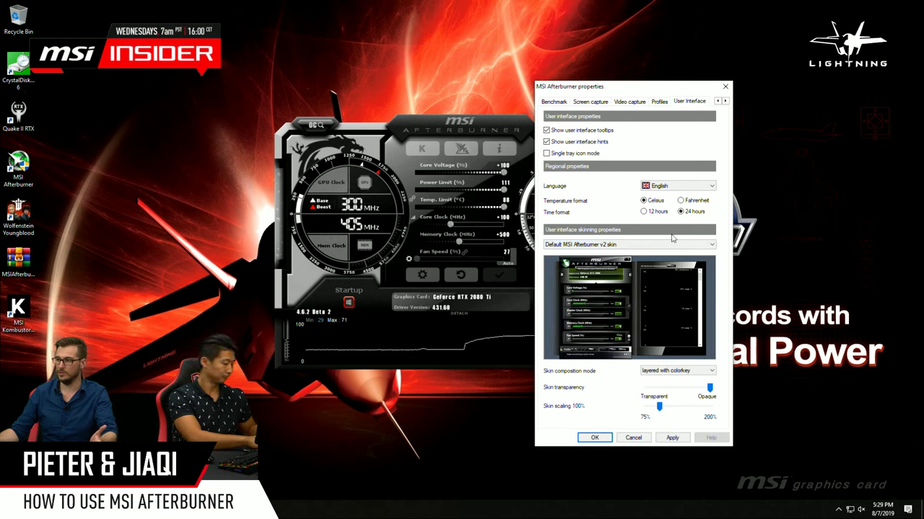
{"action": "left_click", "coordinate": [671, 244]}
{"action": "left_click", "coordinate": [653, 260]}
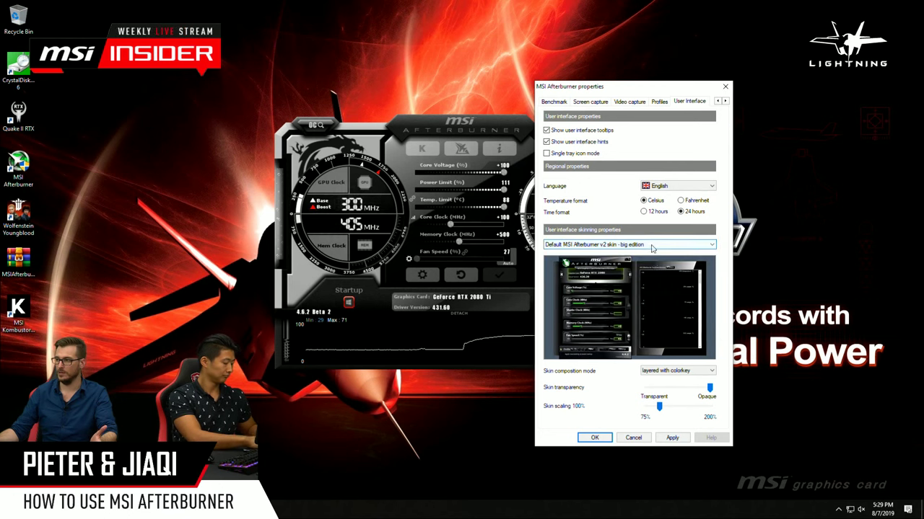
{"action": "left_click", "coordinate": [652, 247]}
{"action": "left_click", "coordinate": [649, 260]}
{"action": "left_click", "coordinate": [651, 248]}
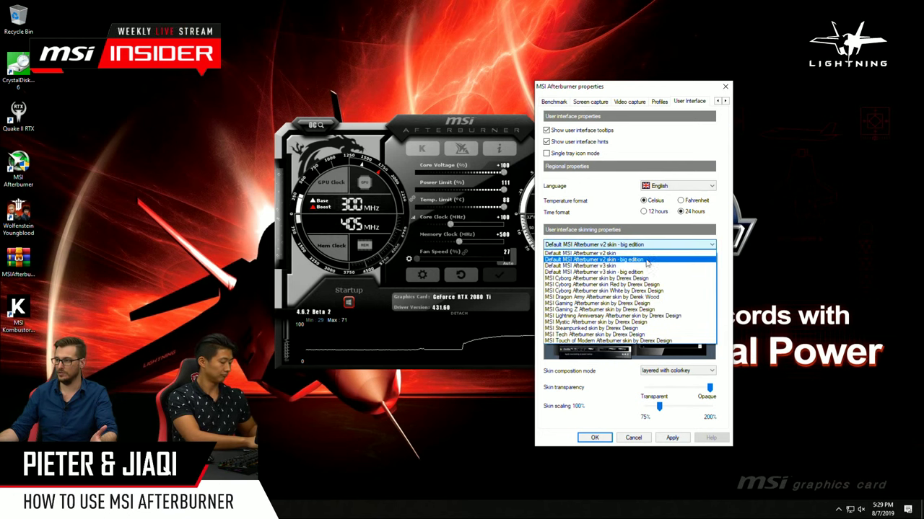
{"action": "left_click", "coordinate": [646, 266]}
{"action": "left_click", "coordinate": [639, 273]}
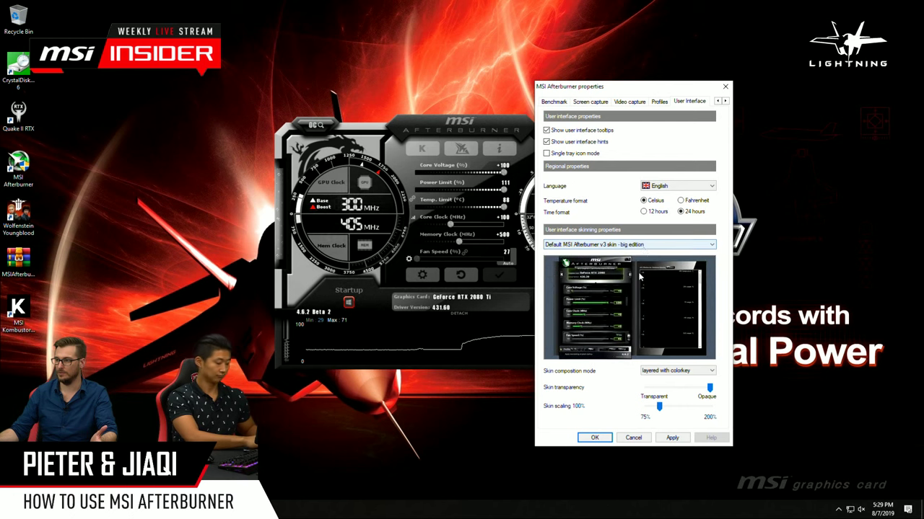
Step: Preview the MSI Cyborg Afterburner skin and its Red and White variants
{"action": "left_click", "coordinate": [634, 245]}
{"action": "left_click", "coordinate": [643, 278]}
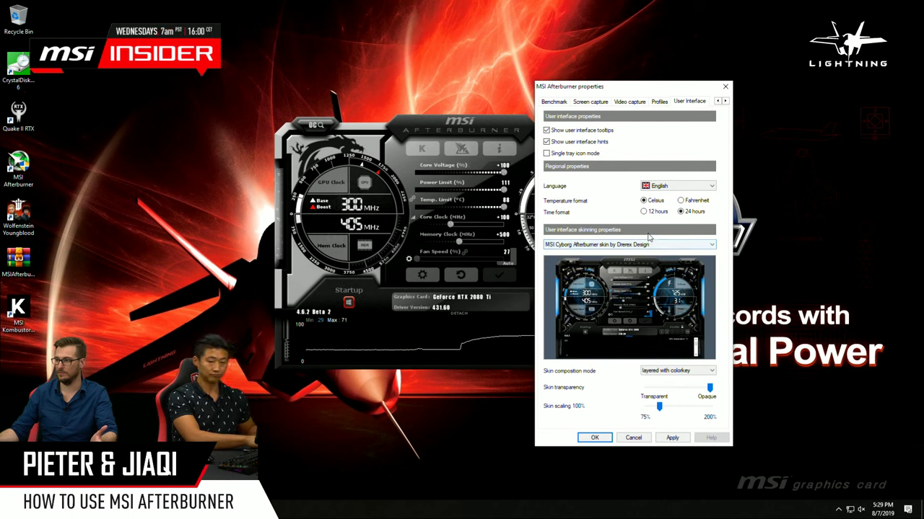
{"action": "left_click", "coordinate": [648, 245]}
{"action": "left_click", "coordinate": [643, 246]}
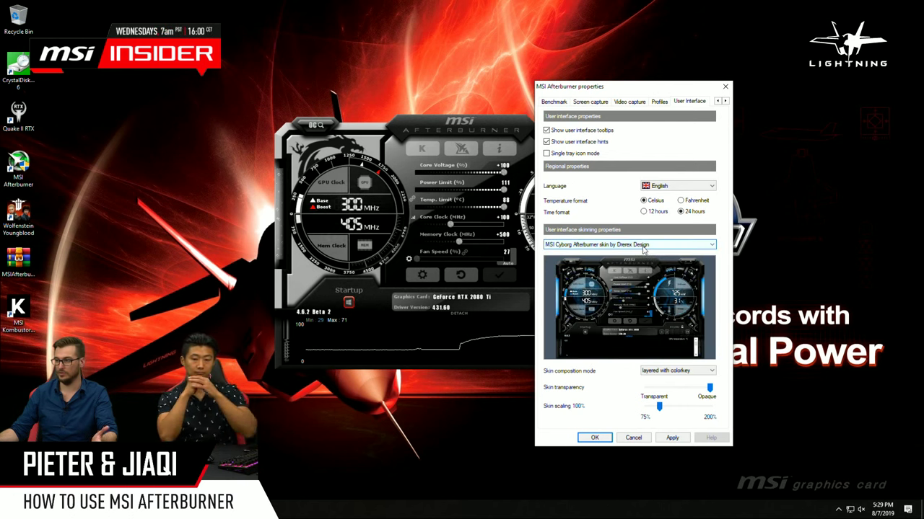
{"action": "left_click", "coordinate": [642, 246]}
{"action": "left_click", "coordinate": [644, 285]}
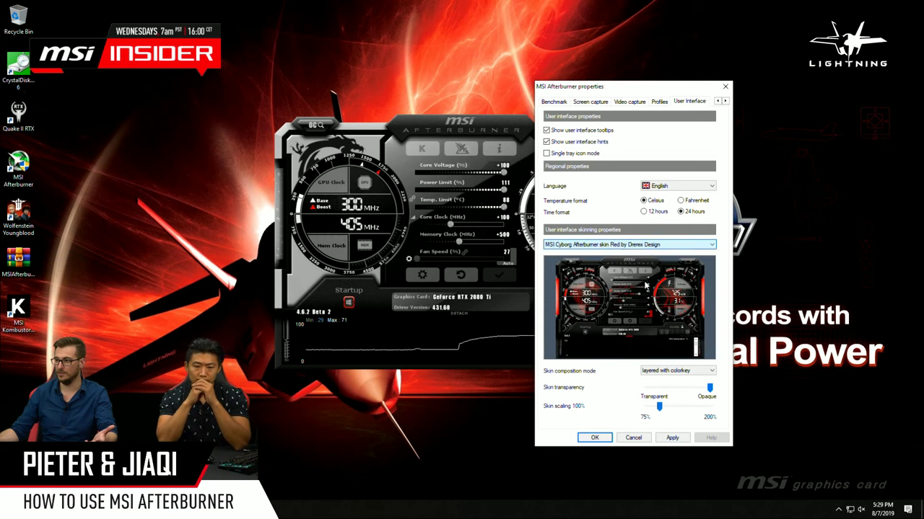
{"action": "left_click", "coordinate": [643, 246]}
{"action": "left_click", "coordinate": [641, 291]}
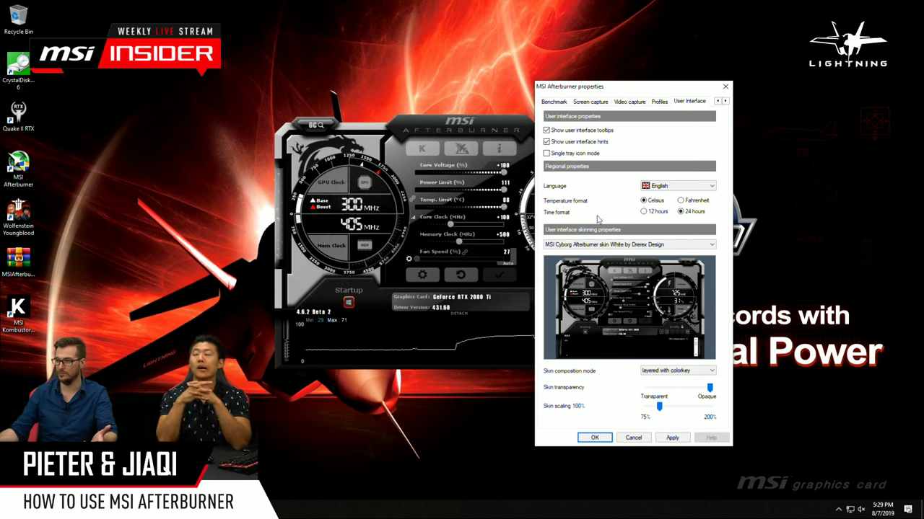
Step: Preview the MSI Dragon Army, MSI Gaming, MSI Gaming Z and MSI Mystic Afterburner skins
{"action": "left_click", "coordinate": [628, 245]}
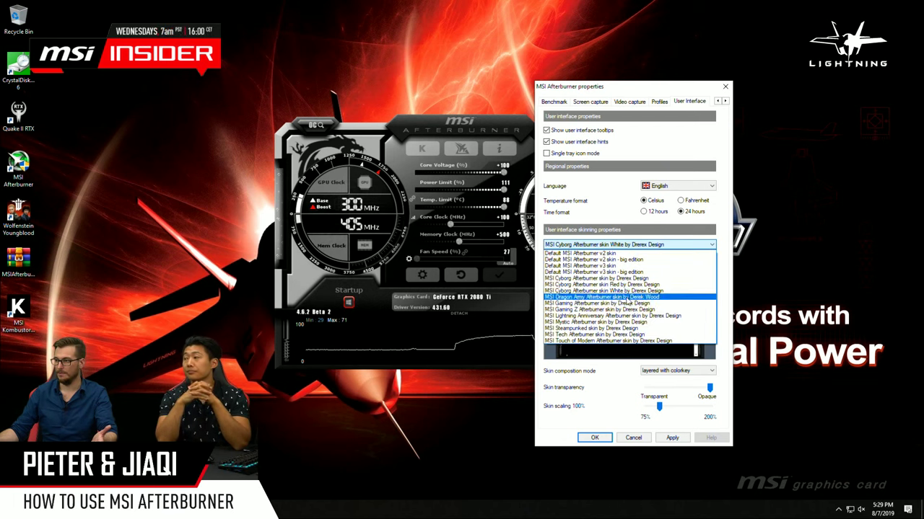
{"action": "left_click", "coordinate": [626, 297]}
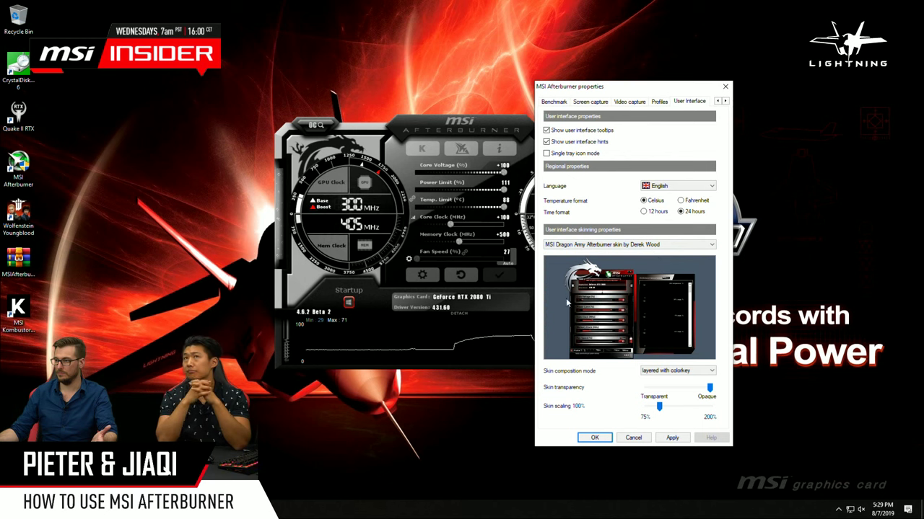
{"action": "left_click", "coordinate": [661, 244]}
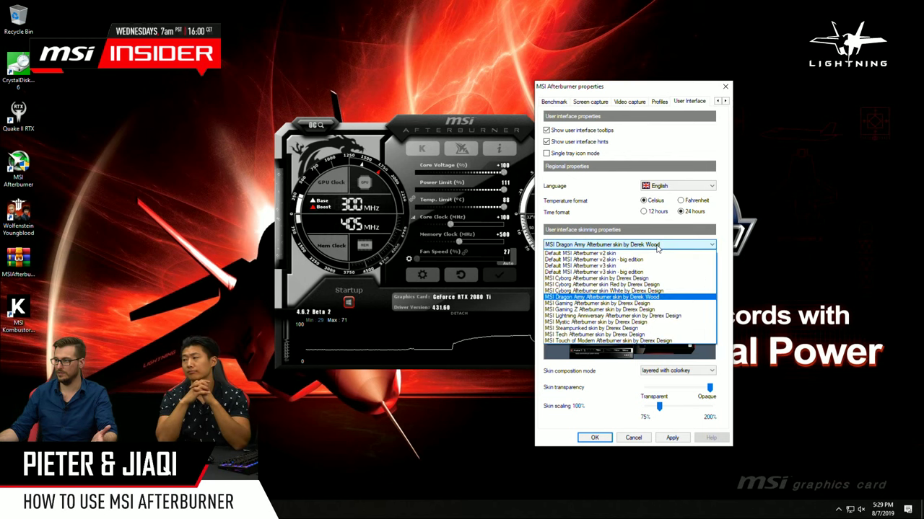
{"action": "left_click", "coordinate": [648, 304]}
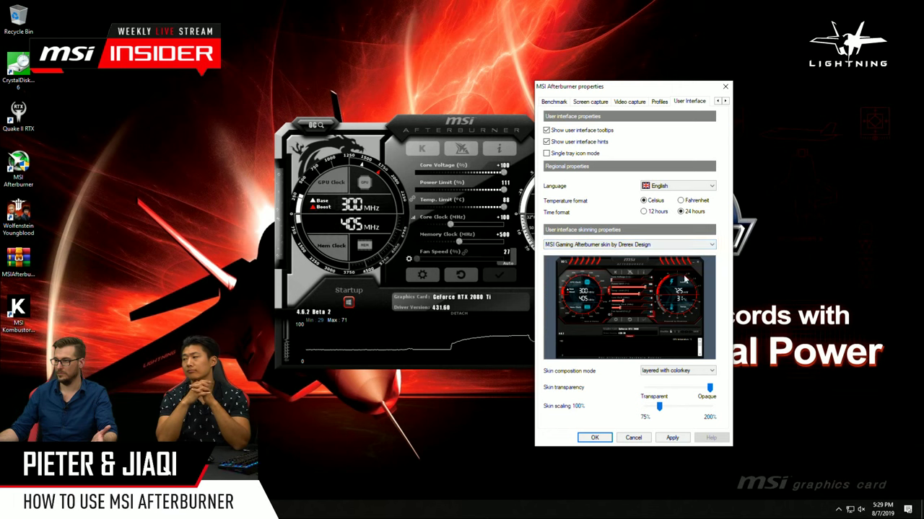
{"action": "left_click", "coordinate": [645, 245]}
{"action": "left_click", "coordinate": [639, 309]}
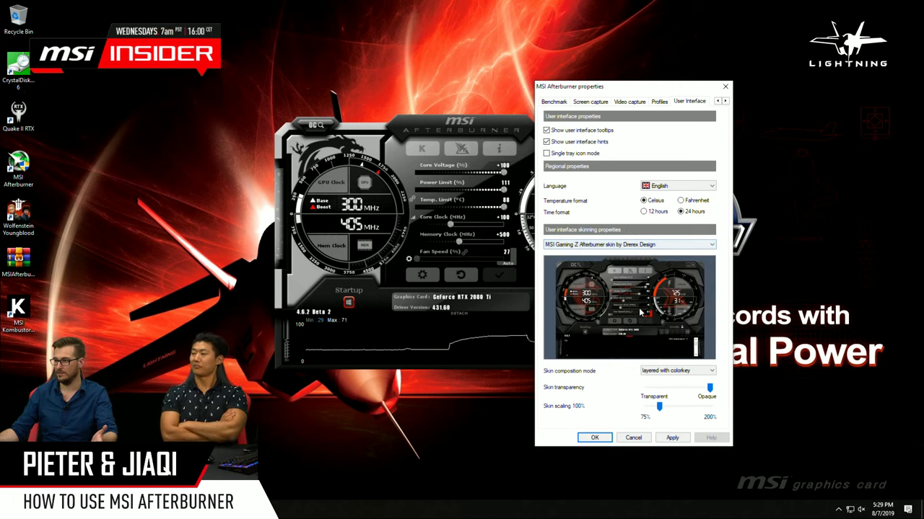
{"action": "left_click", "coordinate": [646, 246]}
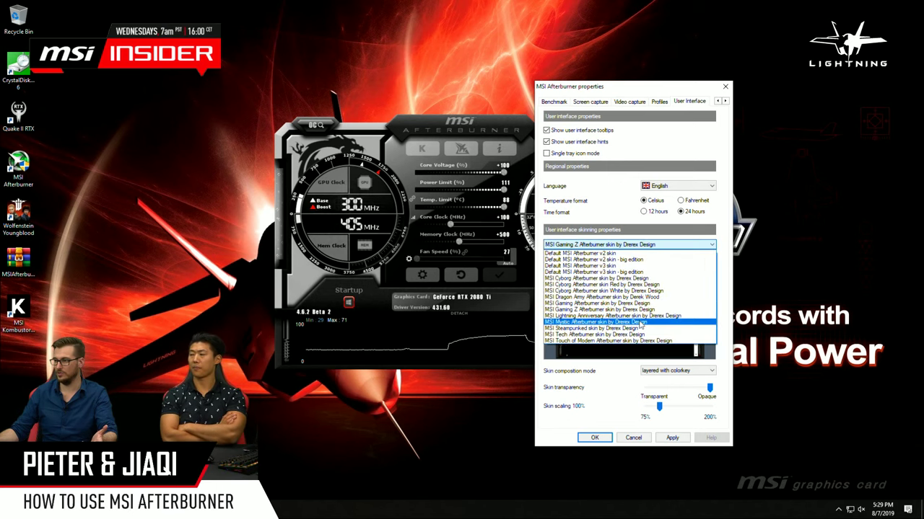
{"action": "left_click", "coordinate": [645, 322]}
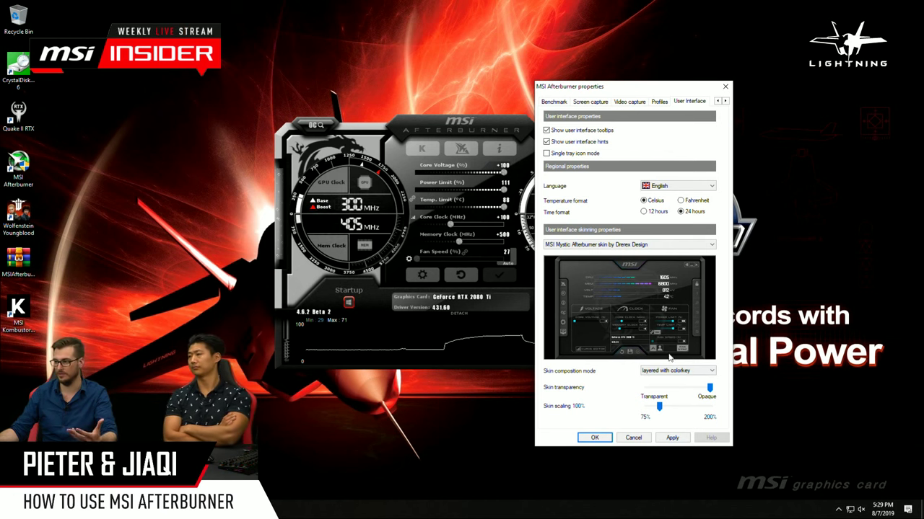
Step: Apply the MSI Steampunked skin, confirm the properties and reposition the main window
{"action": "left_click", "coordinate": [664, 245]}
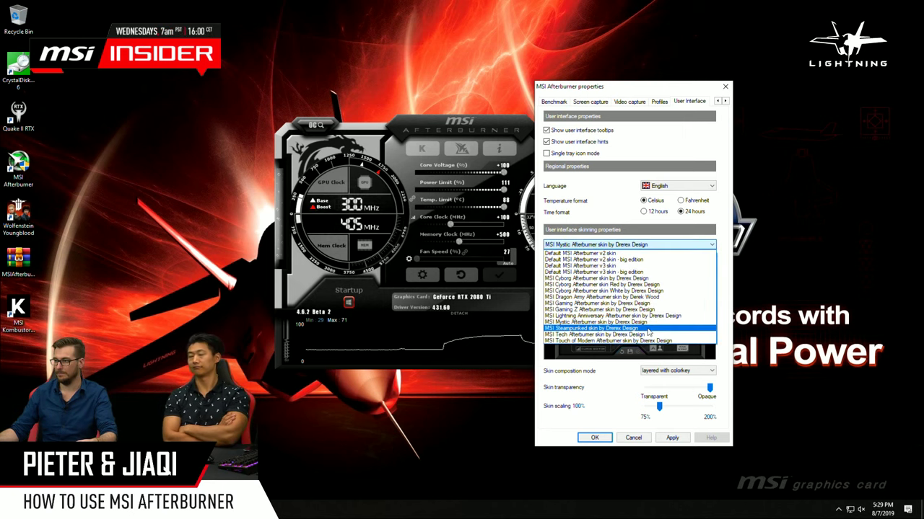
{"action": "left_click", "coordinate": [647, 330]}
{"action": "left_click", "coordinate": [672, 438]}
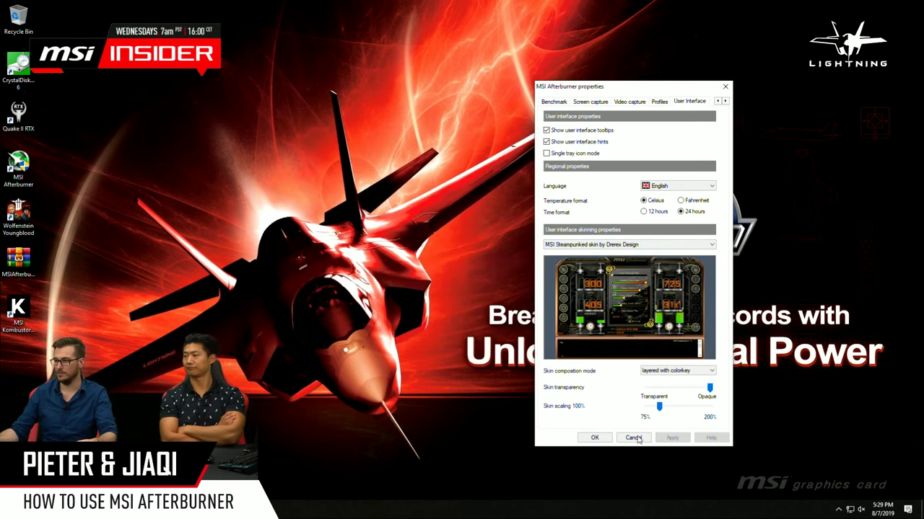
{"action": "left_click", "coordinate": [596, 438]}
{"action": "left_click_drag", "start_coordinate": [483, 129], "coordinate": [526, 135]}
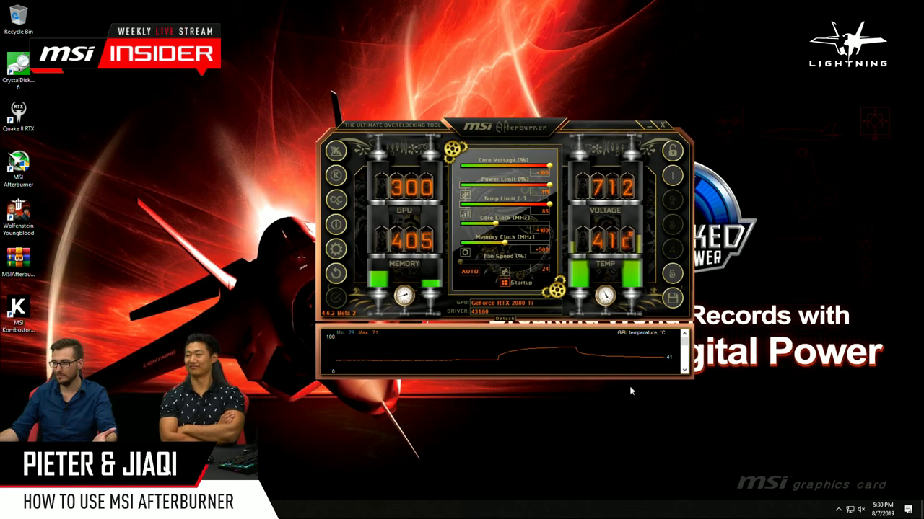
Step: Reopen the user interface properties and apply the MSI Tech Afterburner skin
{"action": "left_click", "coordinate": [335, 249]}
{"action": "left_click", "coordinate": [518, 148]}
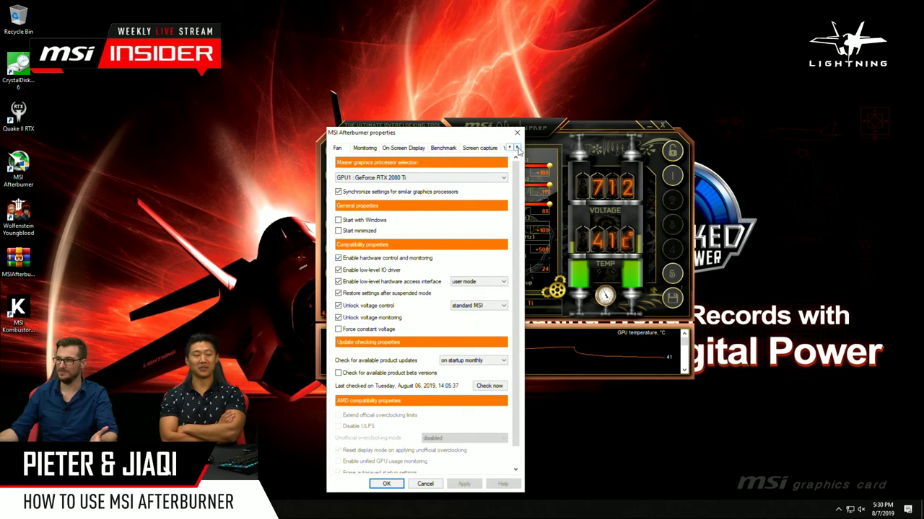
{"action": "left_click", "coordinate": [518, 148]}
{"action": "left_click", "coordinate": [518, 148]}
{"action": "left_click", "coordinate": [517, 148]}
{"action": "left_click", "coordinate": [480, 147]}
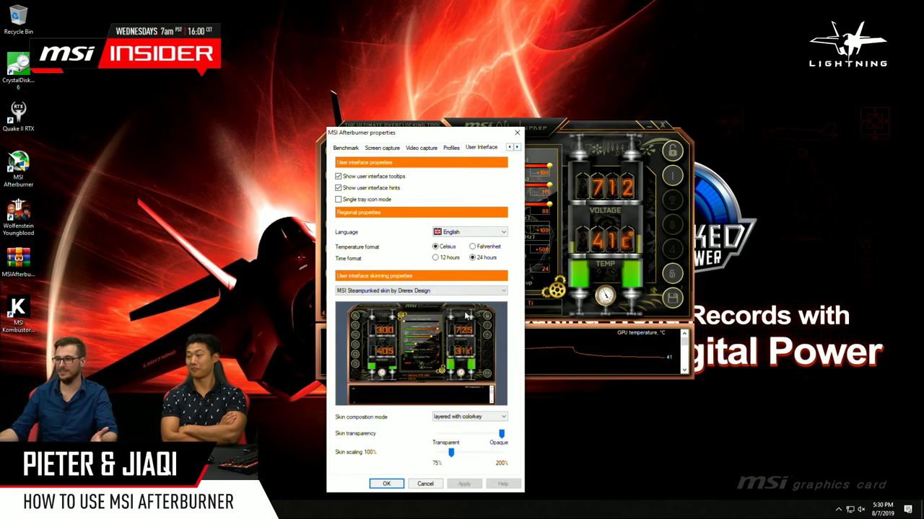
{"action": "left_click", "coordinate": [473, 291]}
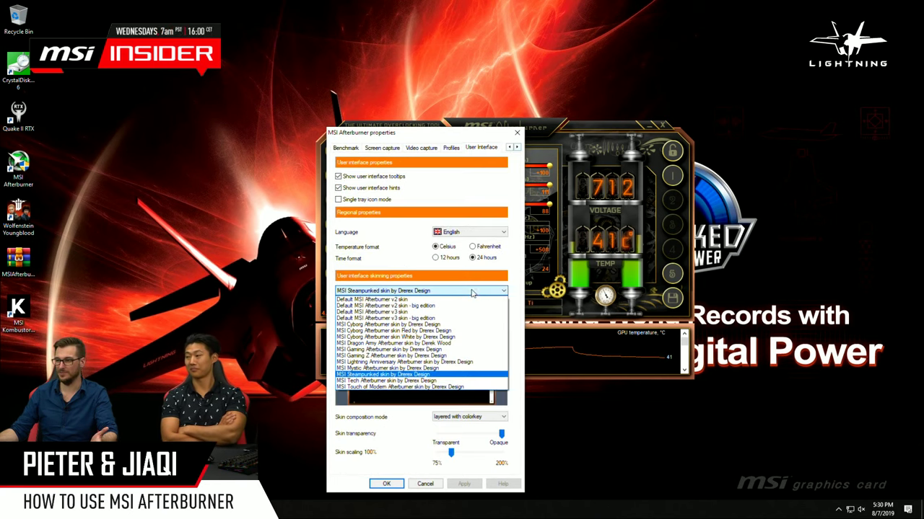
{"action": "left_click", "coordinate": [430, 381]}
{"action": "left_click", "coordinate": [464, 484]}
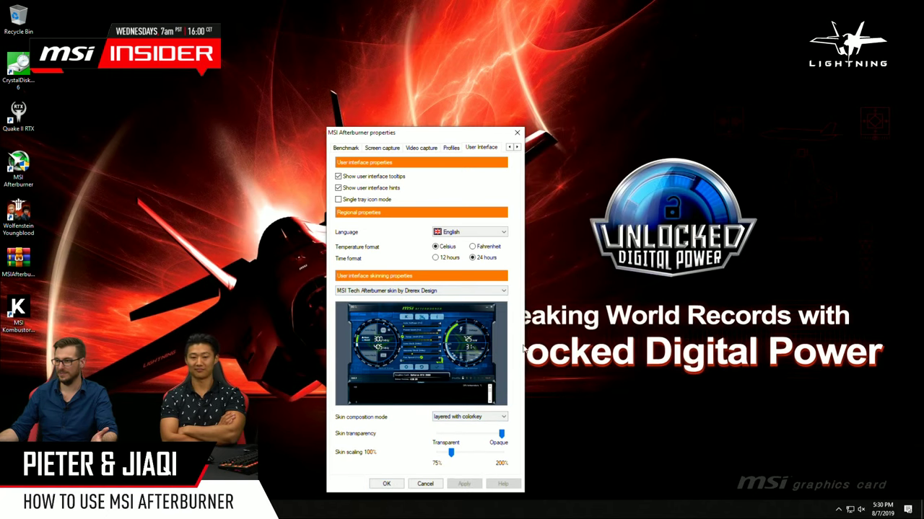
Step: Move the properties dialog beside the main window and apply the MSI Touch of Modern Afterburner skin
{"action": "left_click_drag", "start_coordinate": [433, 130], "coordinate": [218, 84]}
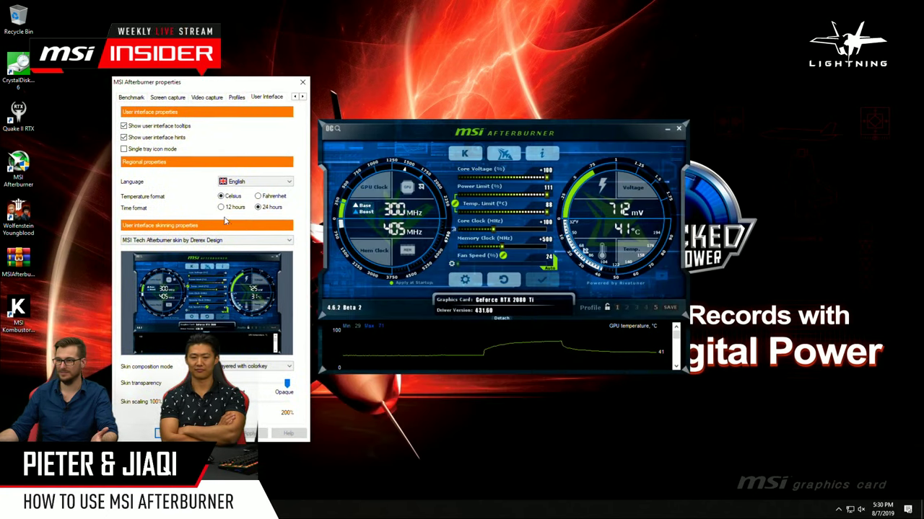
{"action": "left_click", "coordinate": [236, 247]}
{"action": "left_click", "coordinate": [215, 338]}
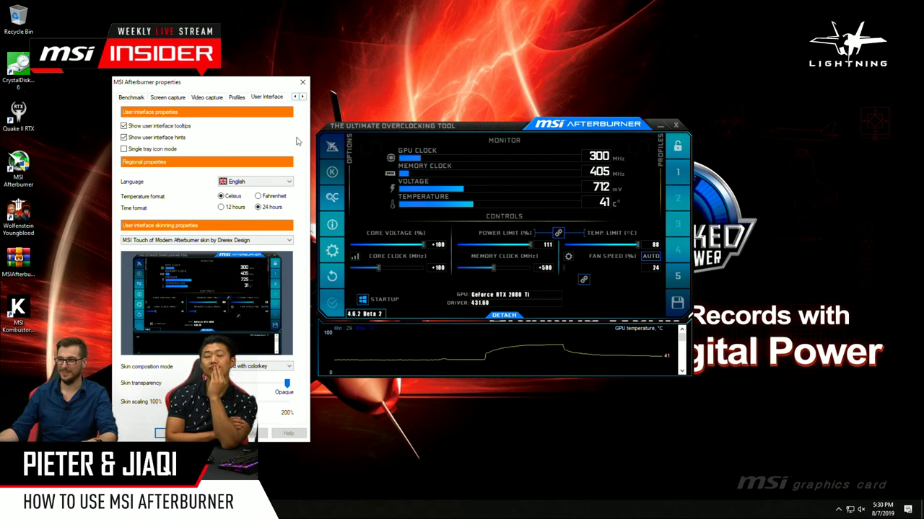
Step: Apply the MSI Lightning Anniversary Afterburner skin and confirm the properties
{"action": "left_click", "coordinate": [261, 239]}
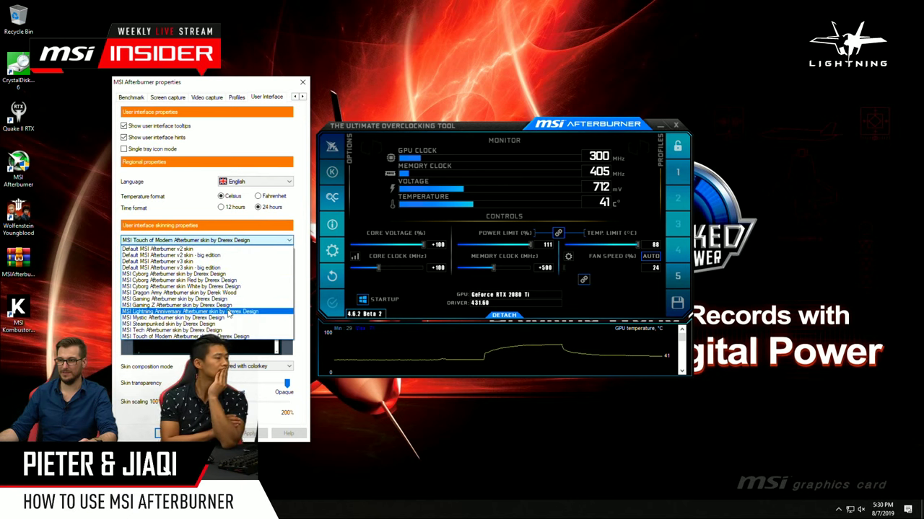
{"action": "left_click", "coordinate": [267, 310]}
{"action": "left_click", "coordinate": [251, 433]}
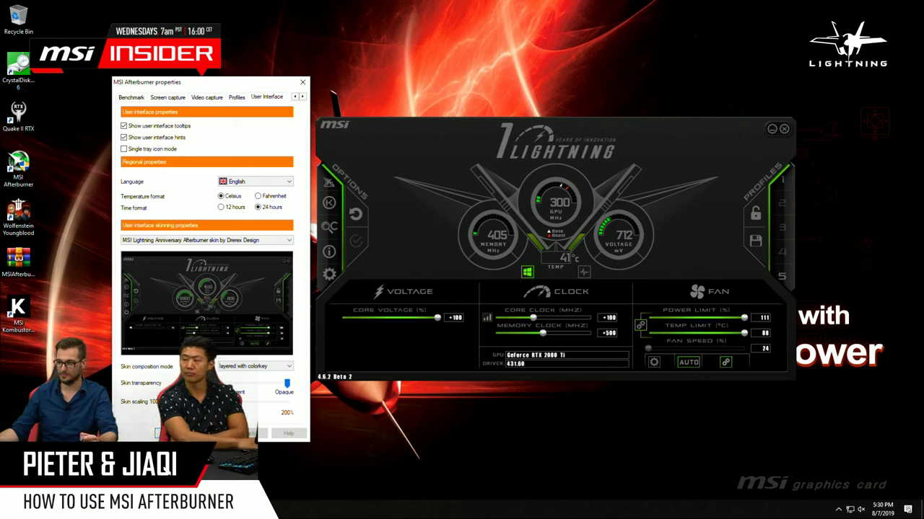
{"action": "left_click", "coordinate": [170, 433]}
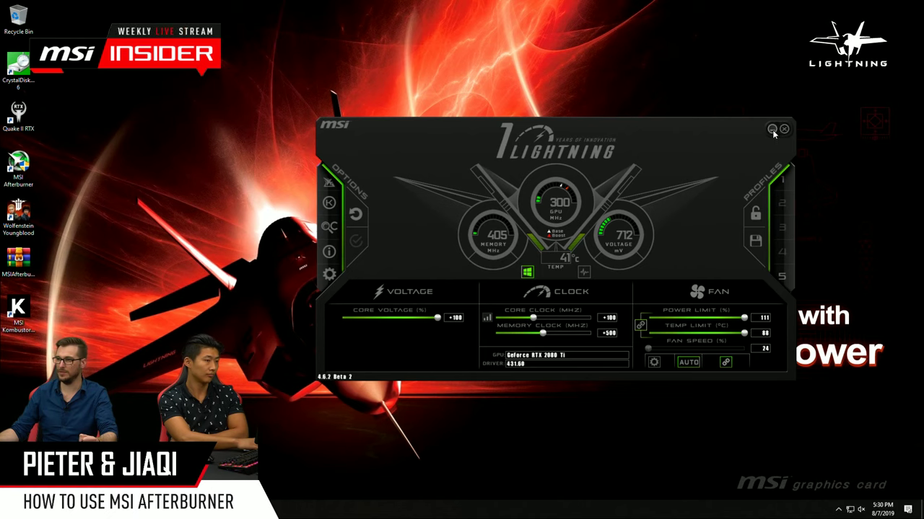
Step: Minimize MSI Afterburner and open a File Explorer window
{"action": "left_click", "coordinate": [772, 129]}
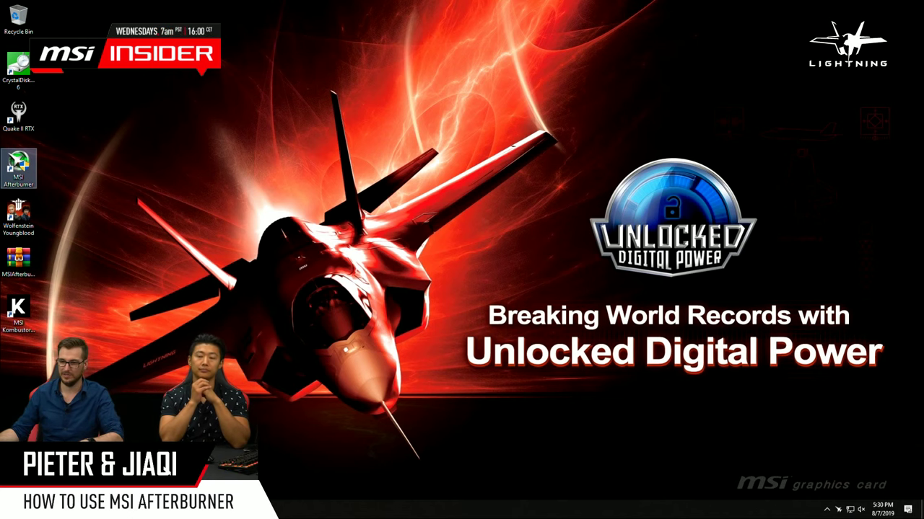
{"action": "key", "text": "super+e"}
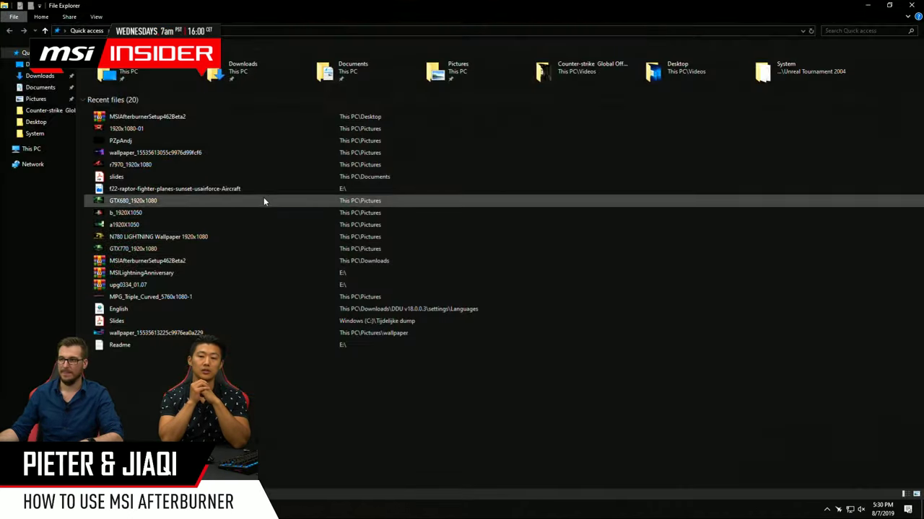
Step: Browse to the Skins folder inside MSI Afterburner under Program Files (x86) on the C: drive
{"action": "left_click", "coordinate": [32, 149]}
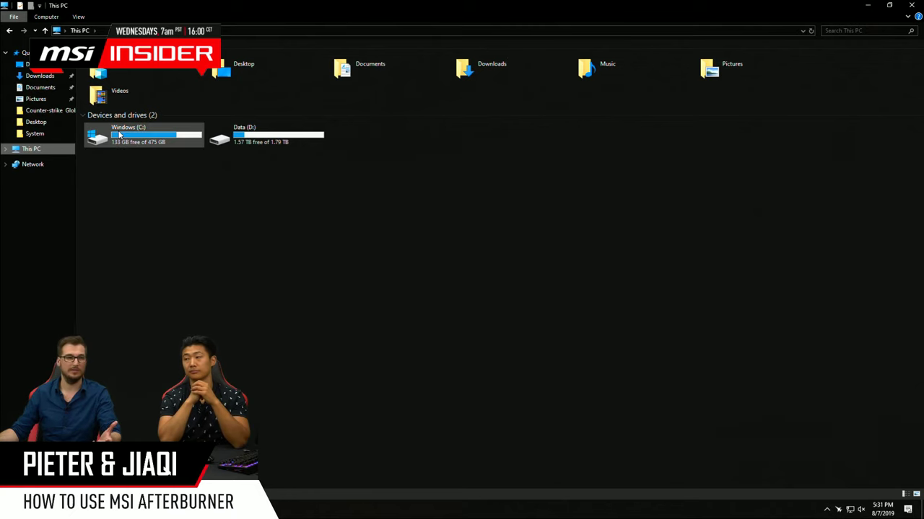
{"action": "left_click", "coordinate": [120, 134]}
{"action": "double_click", "coordinate": [120, 134]}
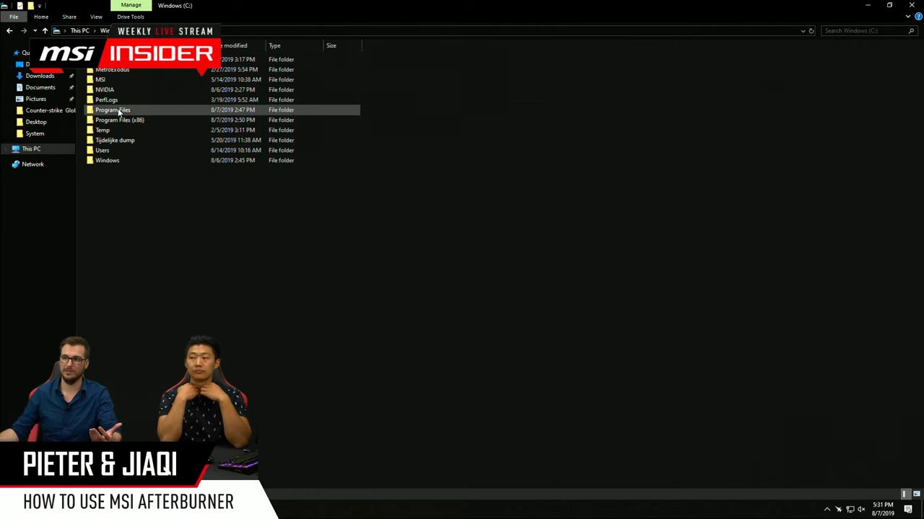
{"action": "double_click", "coordinate": [119, 112]}
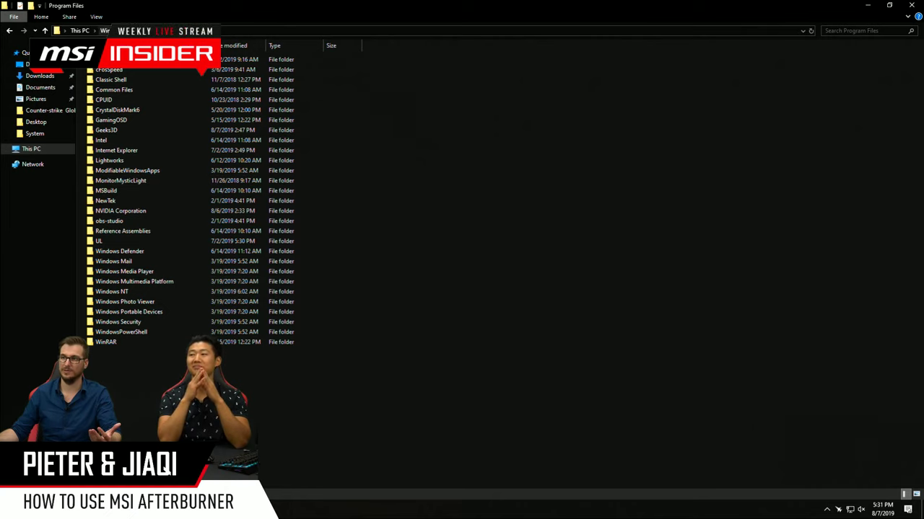
{"action": "key", "text": "BackSpace"}
{"action": "double_click", "coordinate": [121, 120]}
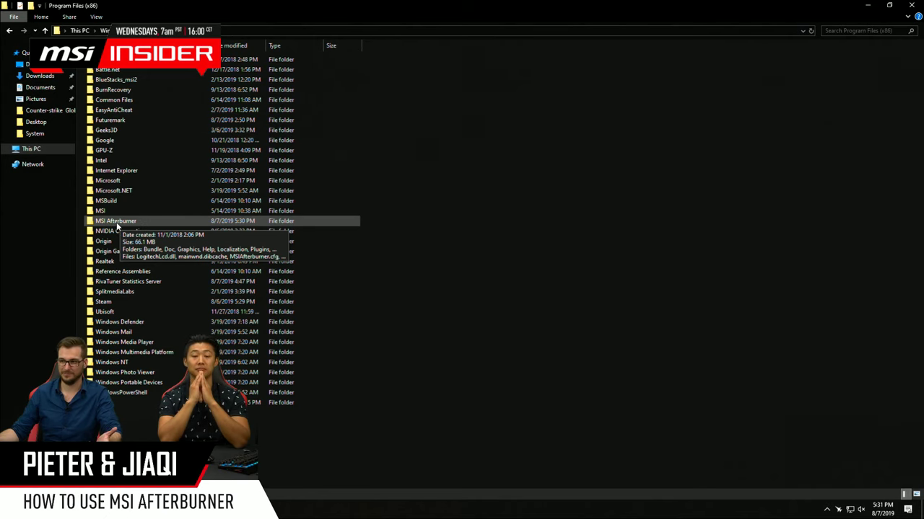
{"action": "double_click", "coordinate": [116, 224]}
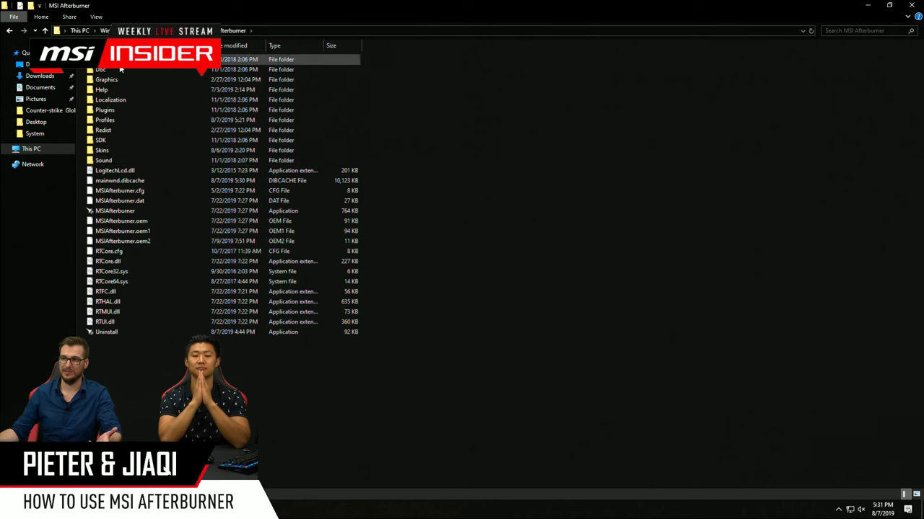
{"action": "double_click", "coordinate": [106, 152]}
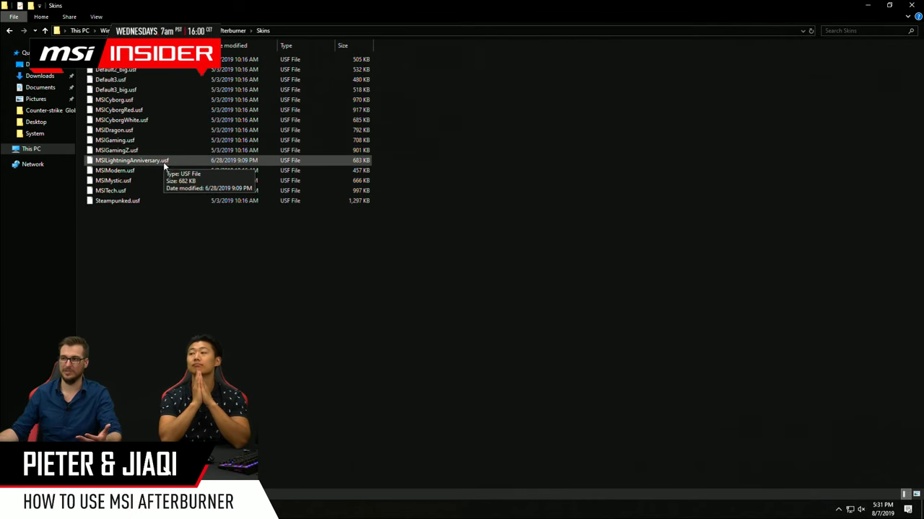
Step: Point out the MSILightningAnniversary.usf skin file in the Skins folder and close File Explorer
{"action": "left_click", "coordinate": [134, 163]}
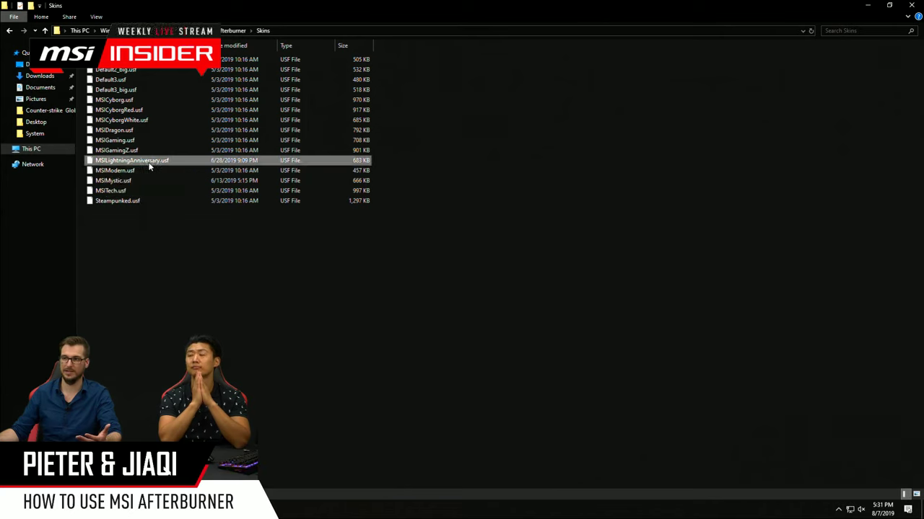
{"action": "left_click", "coordinate": [348, 279]}
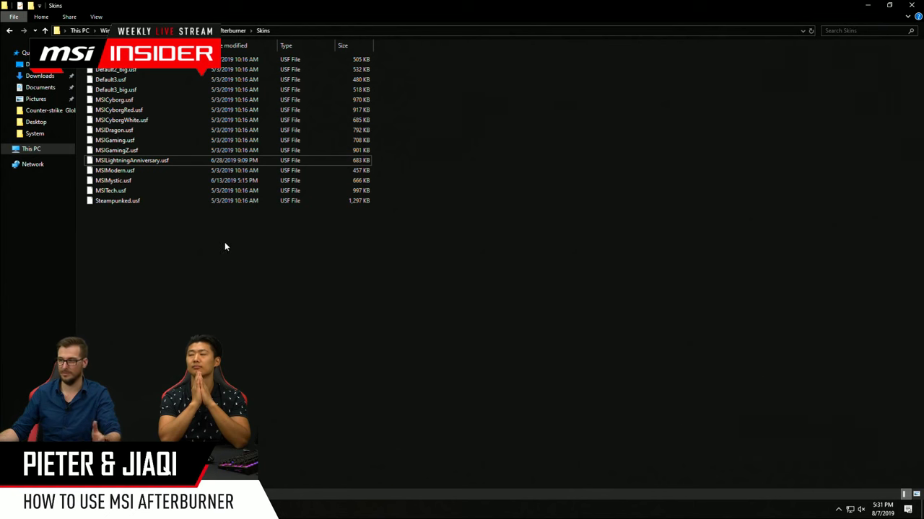
{"action": "left_click", "coordinate": [912, 5]}
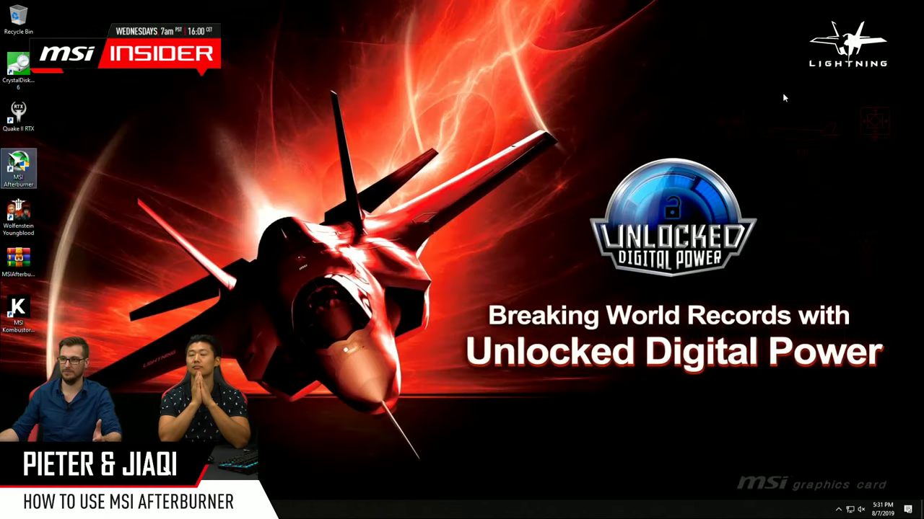
Step: Switch back to the MSI Afterburner window, move it nearer the desktop icons, and close the NVIDIA Control Panel
{"action": "left_click", "coordinate": [837, 510]}
{"action": "left_click", "coordinate": [820, 493]}
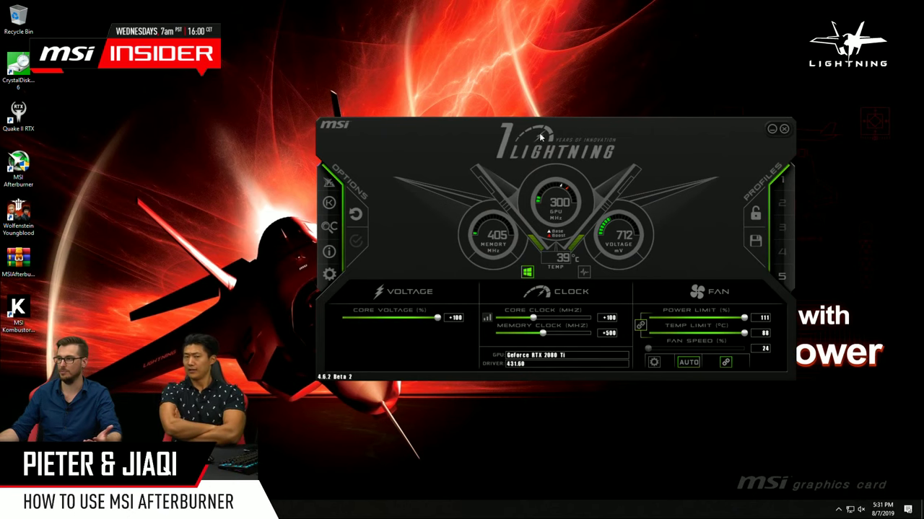
{"action": "left_click_drag", "start_coordinate": [539, 133], "coordinate": [421, 118]}
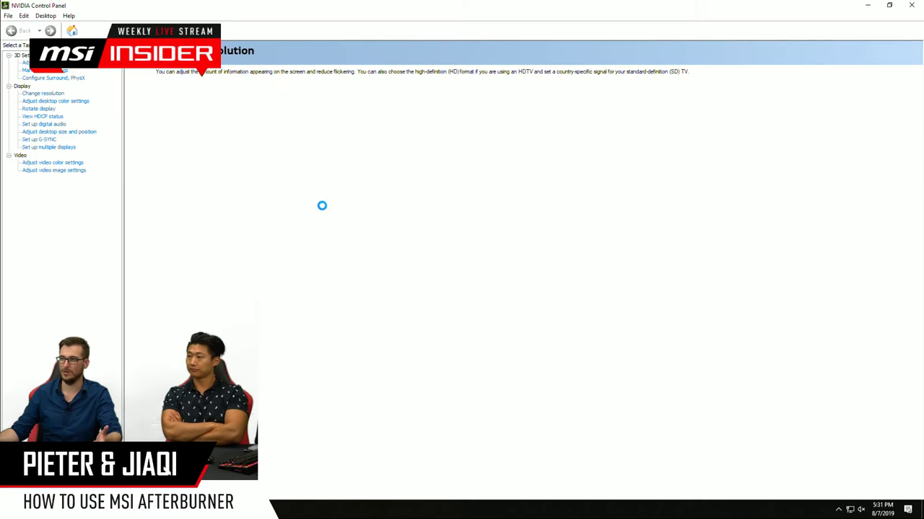
{"action": "left_click", "coordinate": [911, 5]}
Step: Reselect the MSI Lightning Anniversary Afterburner skin in the user interface properties, review the skin list, and confirm
{"action": "left_click", "coordinate": [208, 264]}
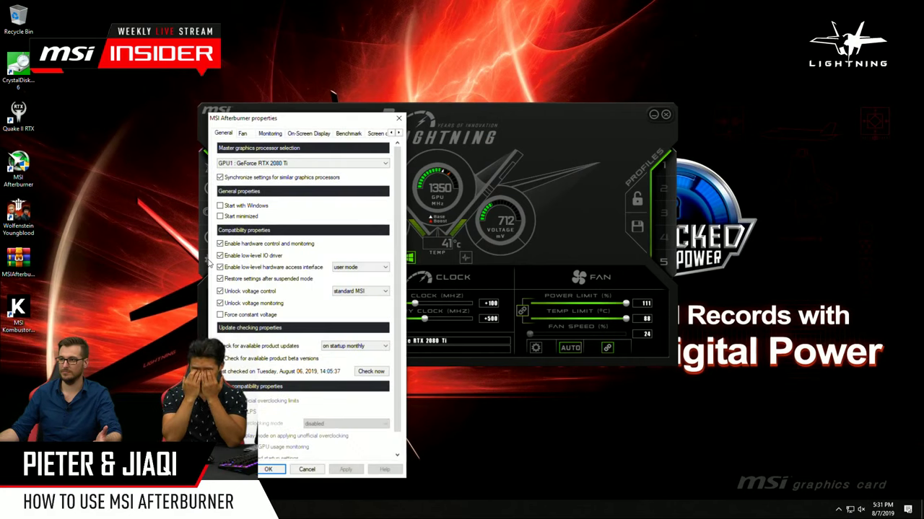
{"action": "left_click", "coordinate": [398, 133]}
{"action": "left_click", "coordinate": [398, 133]}
{"action": "left_click", "coordinate": [398, 133]}
{"action": "left_click", "coordinate": [397, 133]}
{"action": "left_click", "coordinate": [362, 133]}
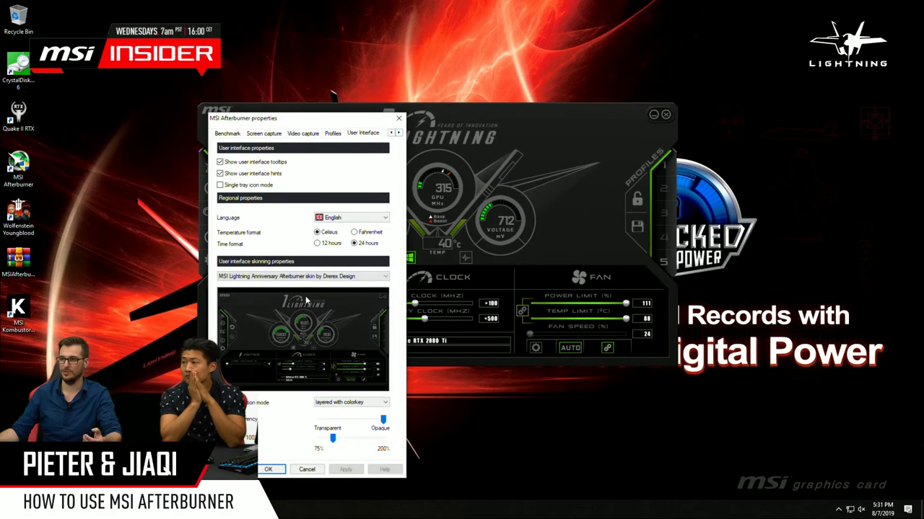
{"action": "left_click", "coordinate": [303, 276]}
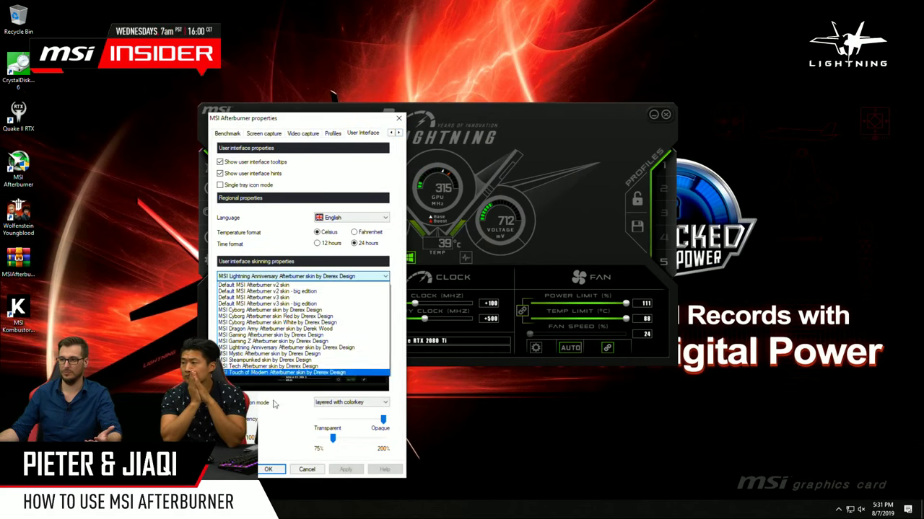
{"action": "left_click", "coordinate": [273, 348]}
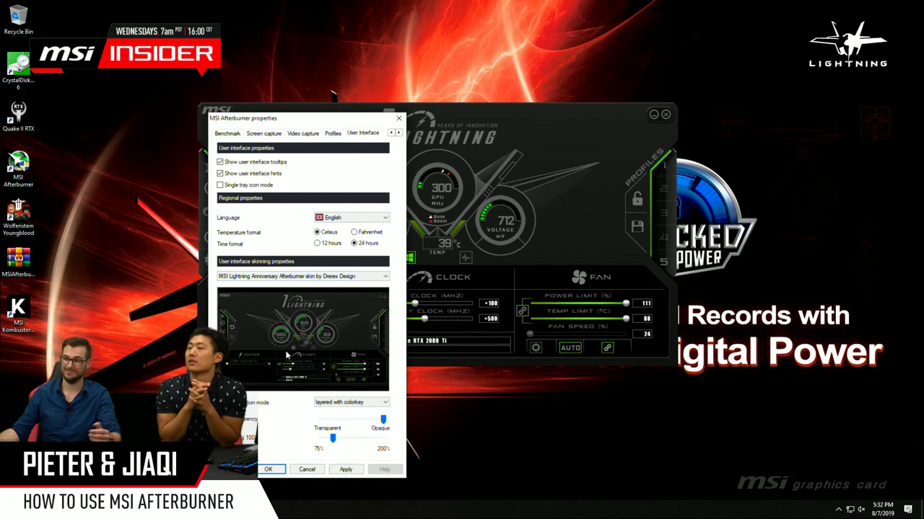
{"action": "left_click", "coordinate": [346, 278]}
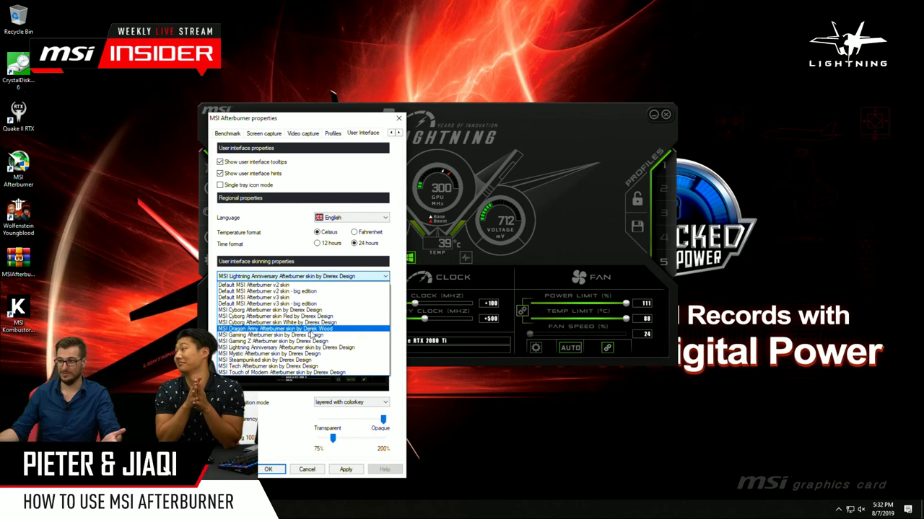
{"action": "left_click", "coordinate": [326, 122]}
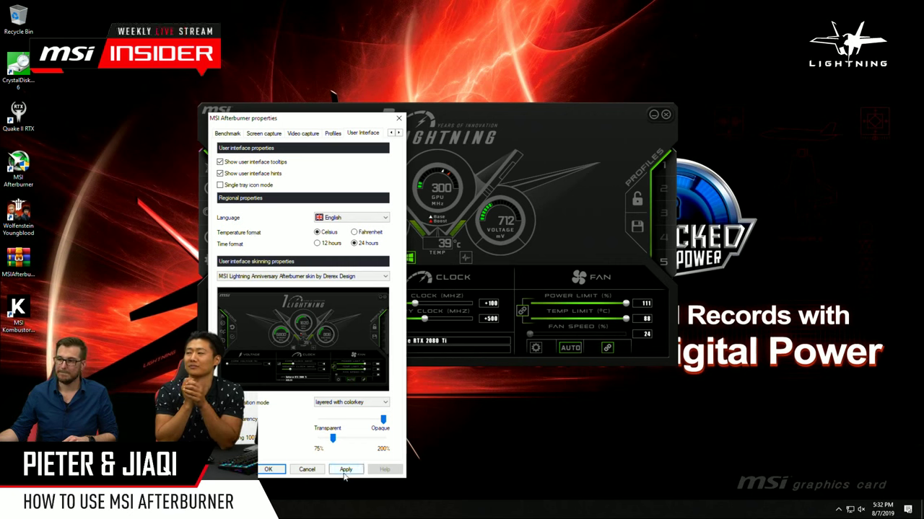
{"action": "left_click", "coordinate": [268, 469]}
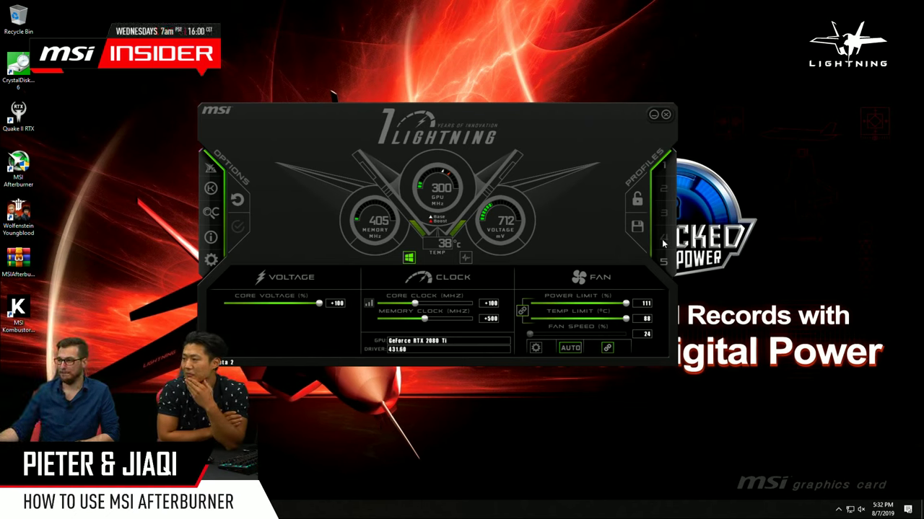
Step: Apply the MSI Cyborg Afterburner skin White in the user interface properties and close the dialog
{"action": "left_click", "coordinate": [211, 260]}
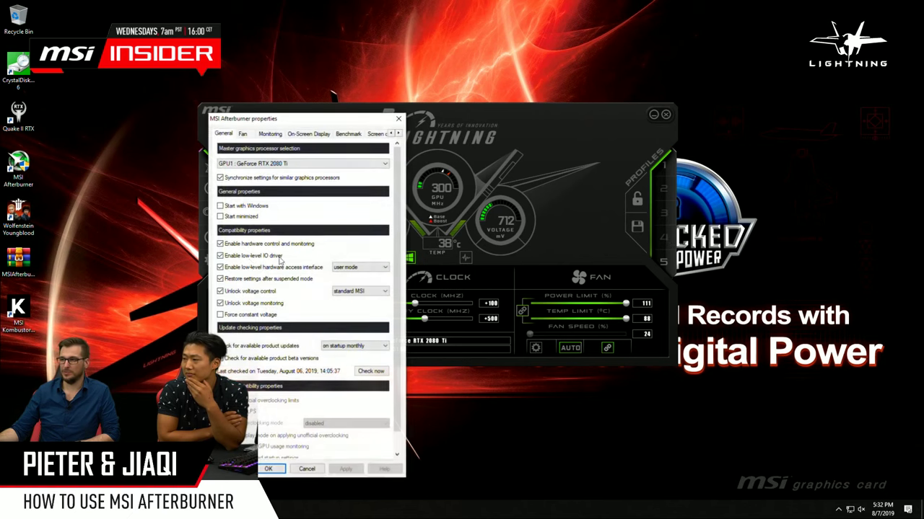
{"action": "left_click", "coordinate": [399, 133]}
{"action": "left_click", "coordinate": [399, 133]}
{"action": "left_click", "coordinate": [399, 133]}
{"action": "left_click", "coordinate": [399, 133]}
{"action": "left_click", "coordinate": [378, 134]}
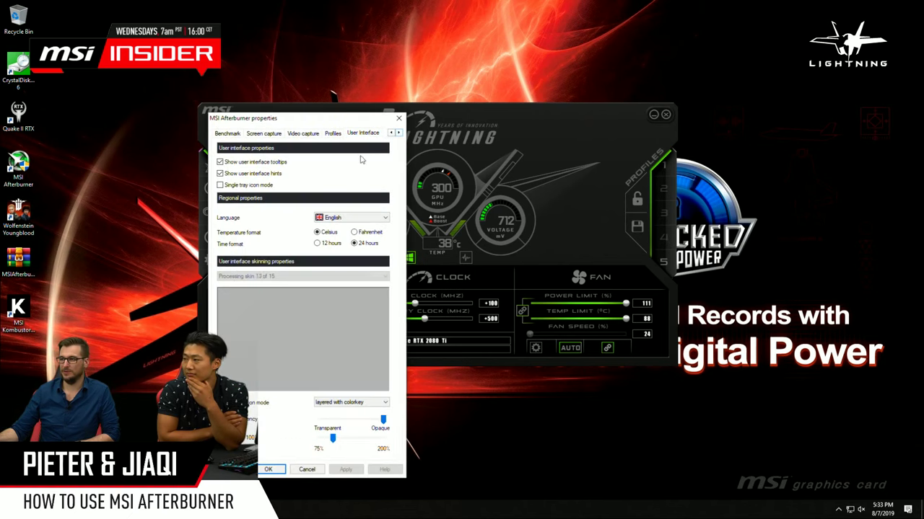
{"action": "left_click", "coordinate": [344, 276]}
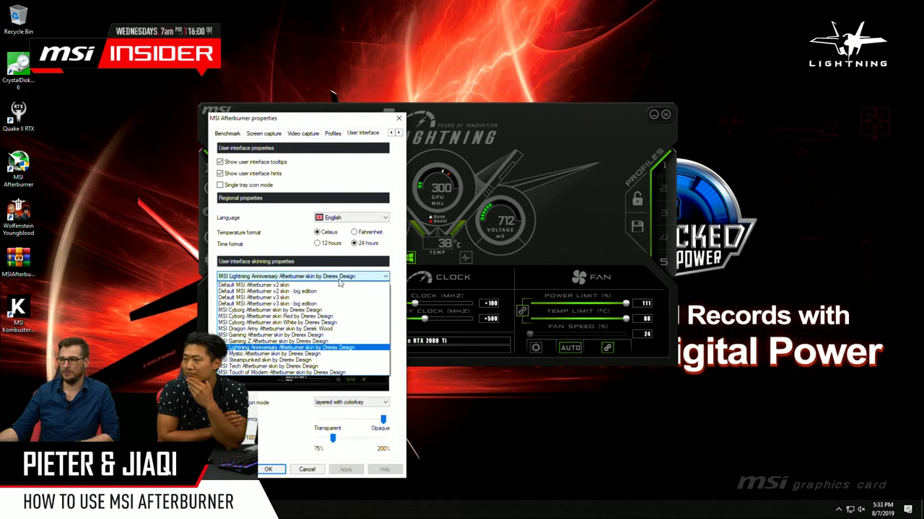
{"action": "left_click", "coordinate": [287, 326]}
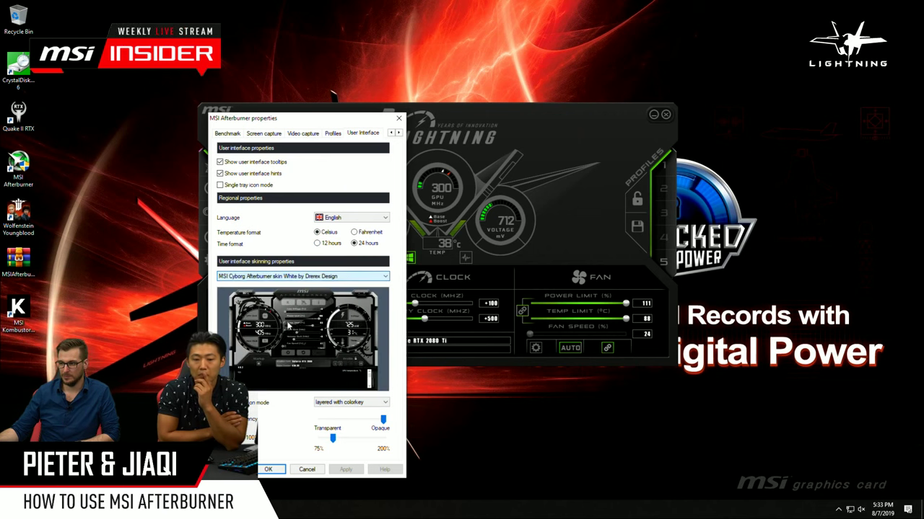
{"action": "left_click", "coordinate": [346, 470]}
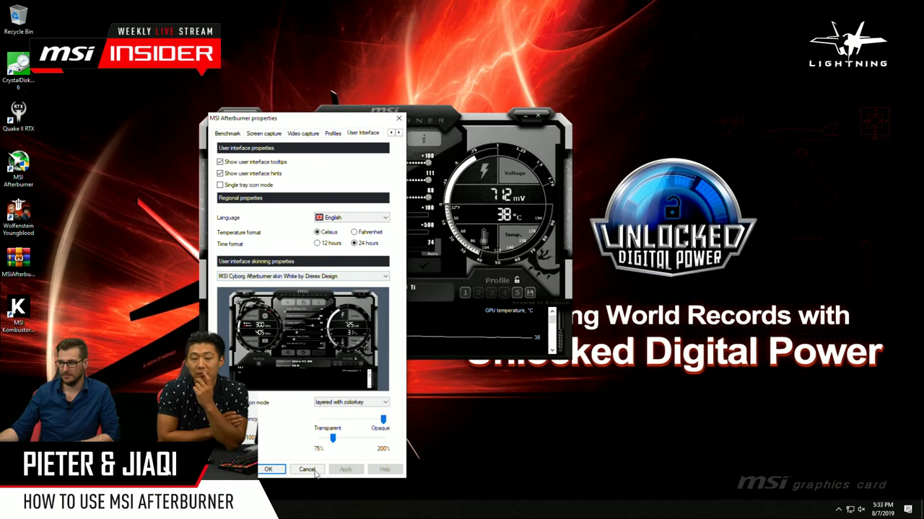
{"action": "left_click", "coordinate": [313, 471]}
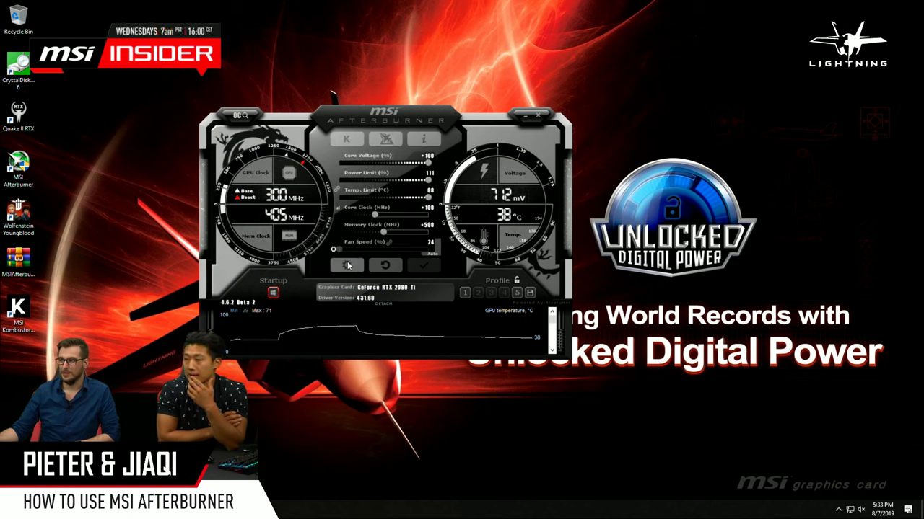
Step: Look at the general page of the MSI Afterburner properties and dismiss the dialog without changes
{"action": "left_click", "coordinate": [347, 266]}
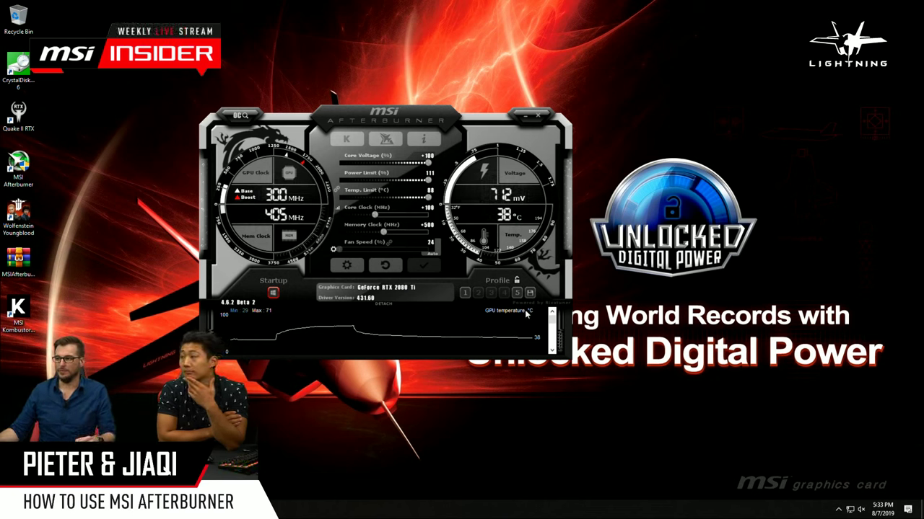
{"action": "left_click", "coordinate": [346, 265]}
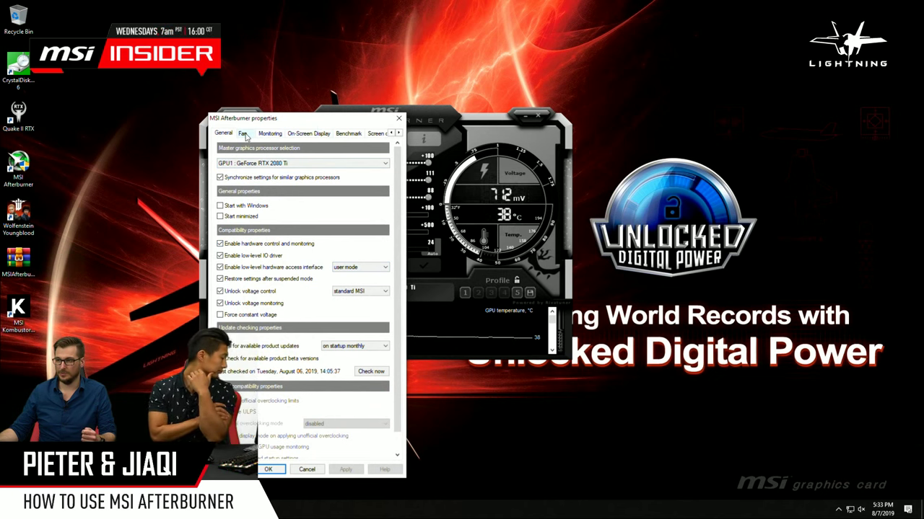
{"action": "left_click", "coordinate": [306, 469]}
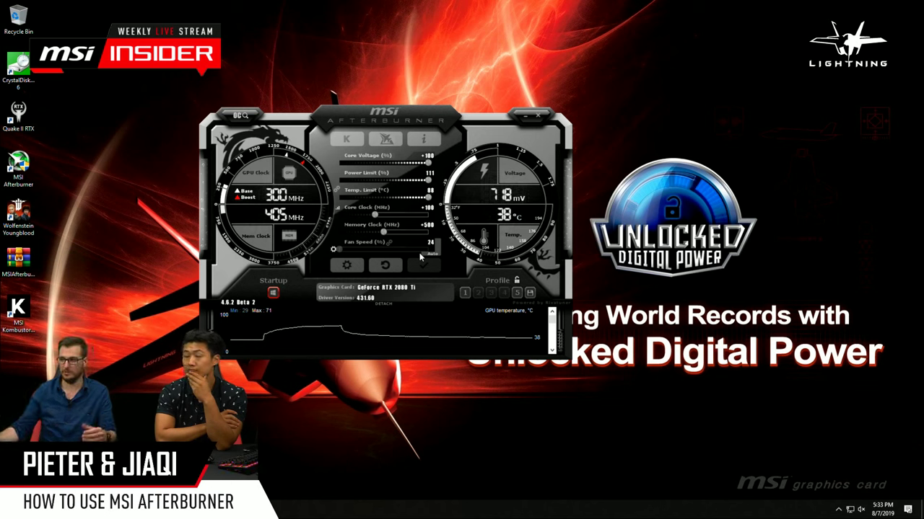
Step: Turn off automatic fan control, raise the manual fan speed to 56%, and apply it
{"action": "mouse_move", "coordinate": [435, 256]}
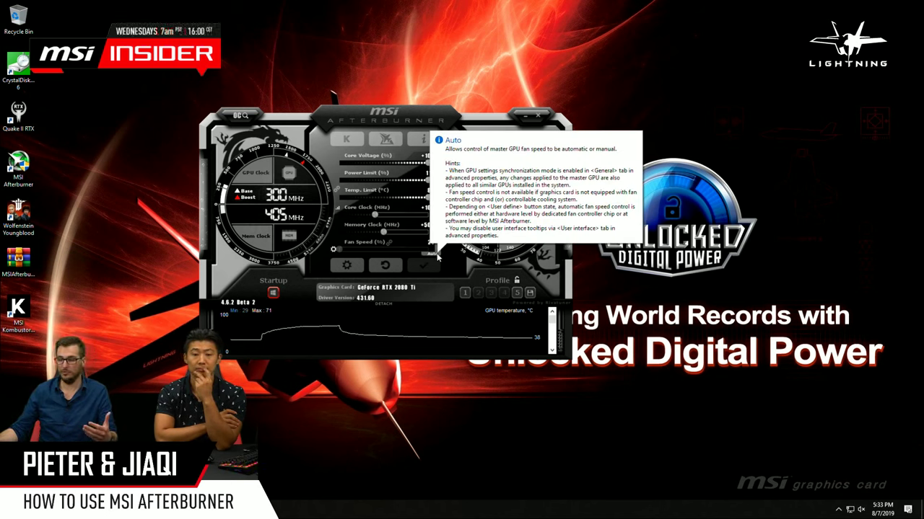
{"action": "left_click", "coordinate": [435, 256]}
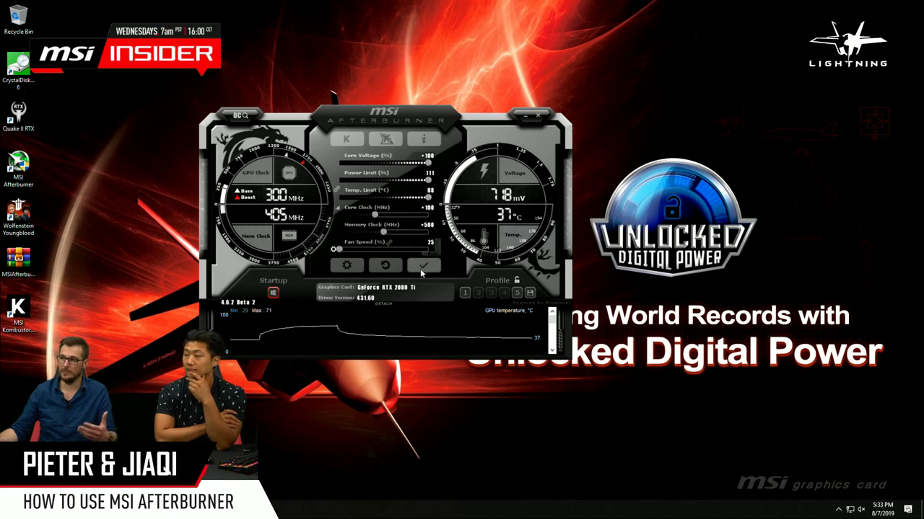
{"action": "mouse_move", "coordinate": [337, 249]}
{"action": "left_mouse_down"}
{"action": "mouse_move", "coordinate": [429, 250]}
{"action": "mouse_move", "coordinate": [332, 251]}
{"action": "left_mouse_up"}
{"action": "left_click", "coordinate": [333, 250]}
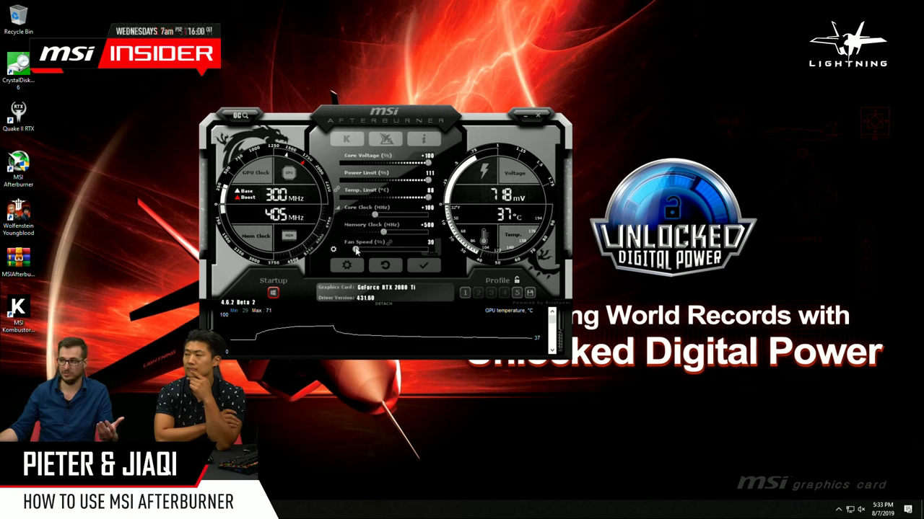
{"action": "left_click_drag", "start_coordinate": [337, 250], "coordinate": [436, 260]}
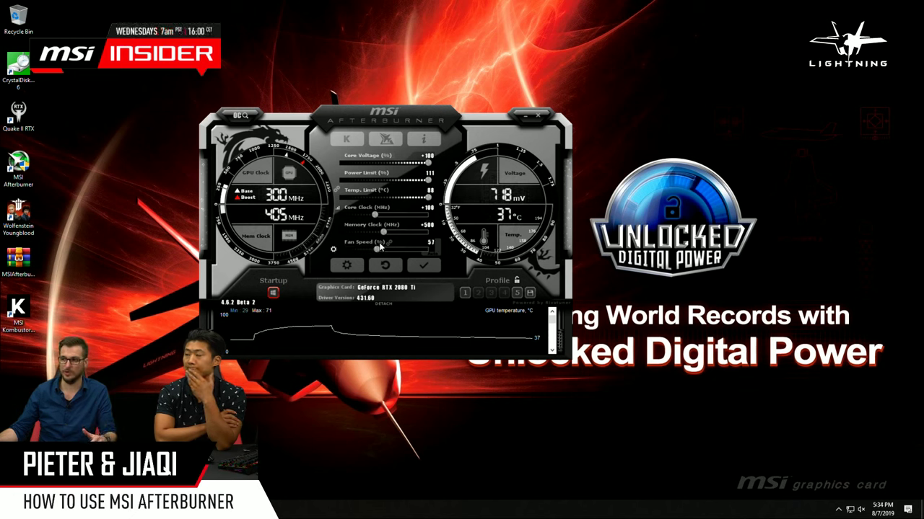
{"action": "left_click", "coordinate": [423, 265]}
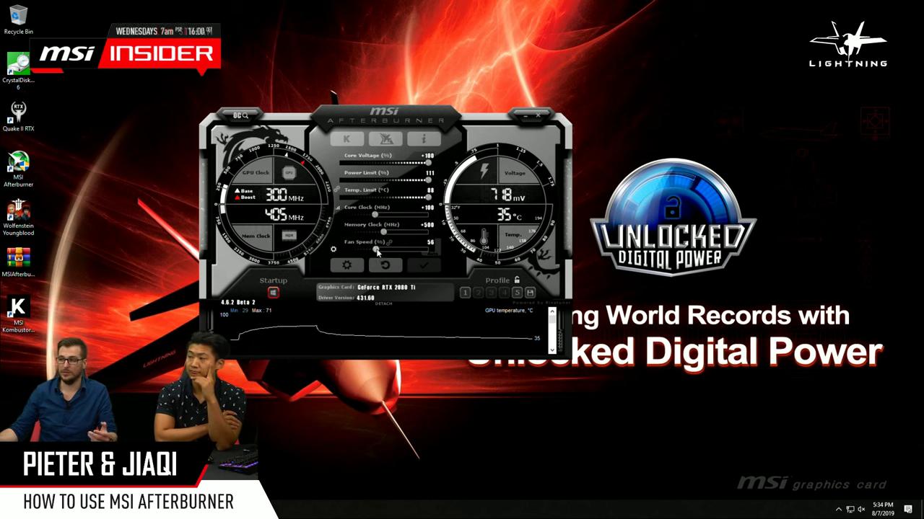
Step: Lower the manual fan speed to 25% and apply it
{"action": "left_click_drag", "start_coordinate": [375, 249], "coordinate": [351, 249]}
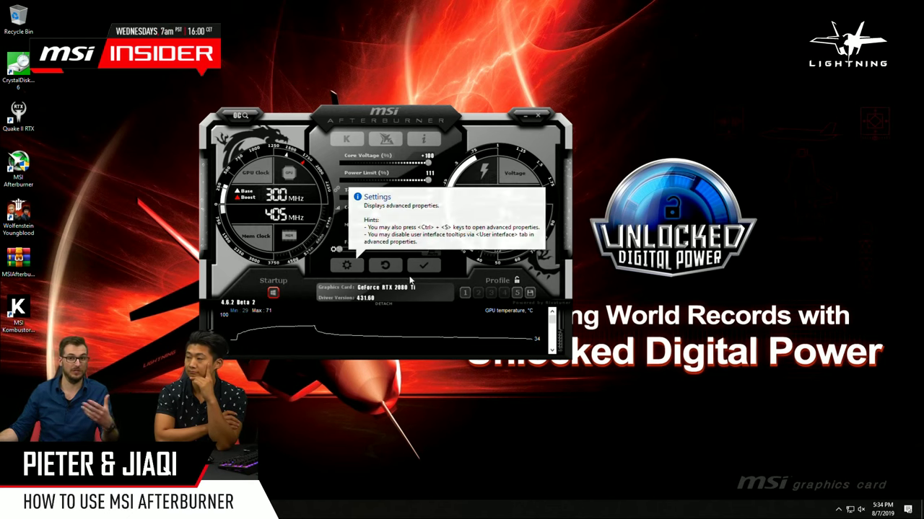
{"action": "left_click", "coordinate": [432, 266]}
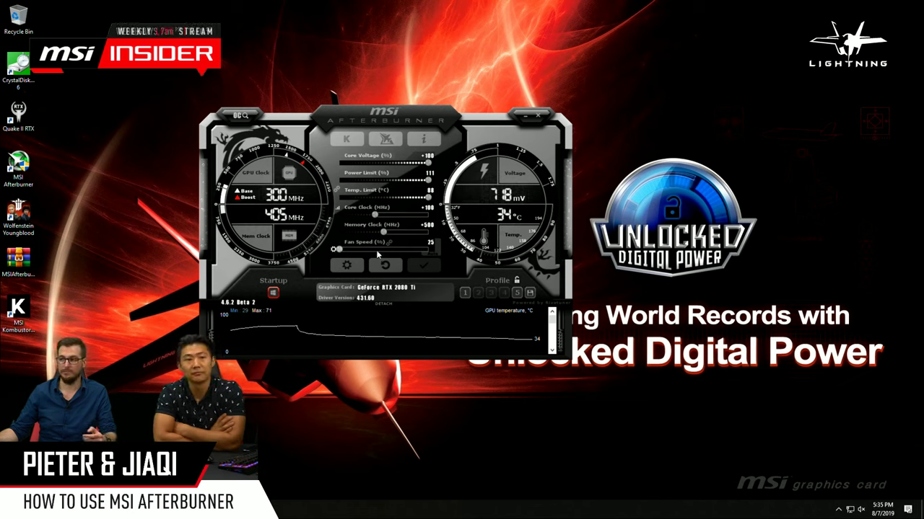
{"action": "mouse_move", "coordinate": [377, 250]}
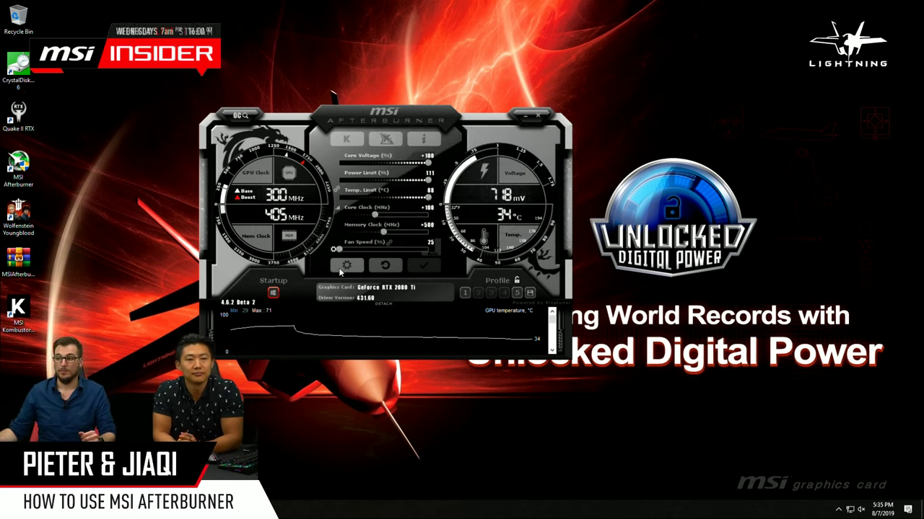
Step: Raise the manual fan speed to 54% and apply it
{"action": "left_click_drag", "start_coordinate": [342, 253], "coordinate": [374, 252]}
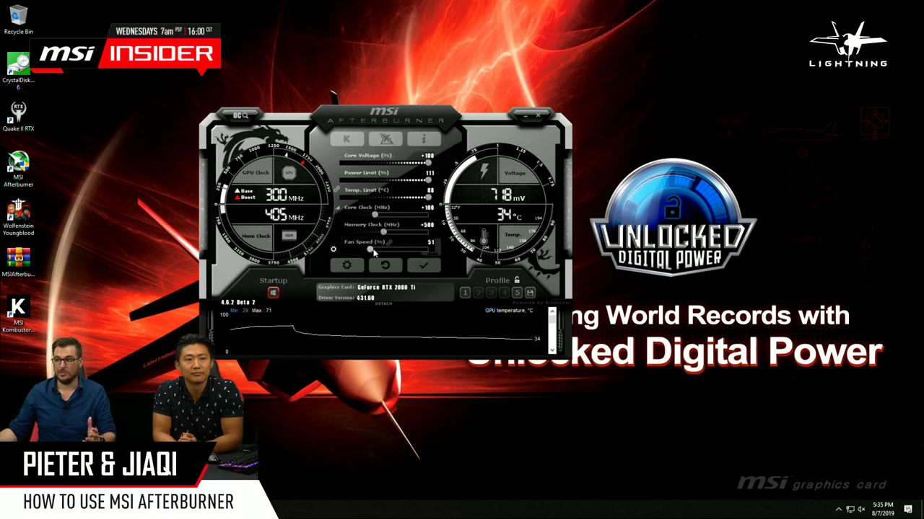
{"action": "left_click", "coordinate": [425, 266]}
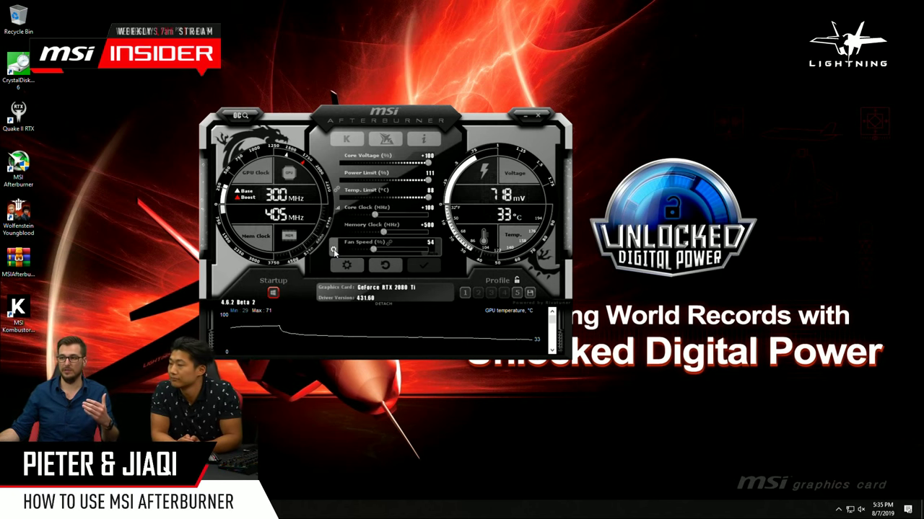
Step: Open the fan properties, disable user defined software automatic fan control, and enable it again
{"action": "mouse_move", "coordinate": [334, 249]}
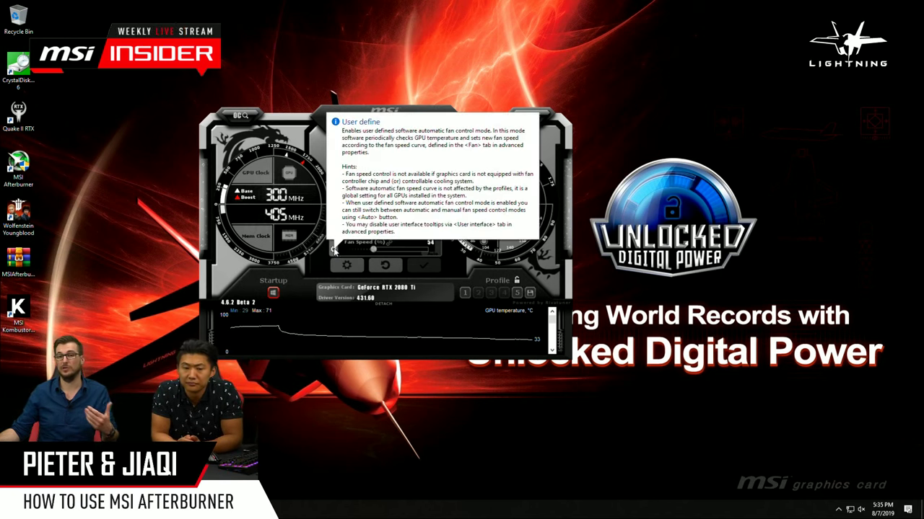
{"action": "left_click", "coordinate": [347, 266]}
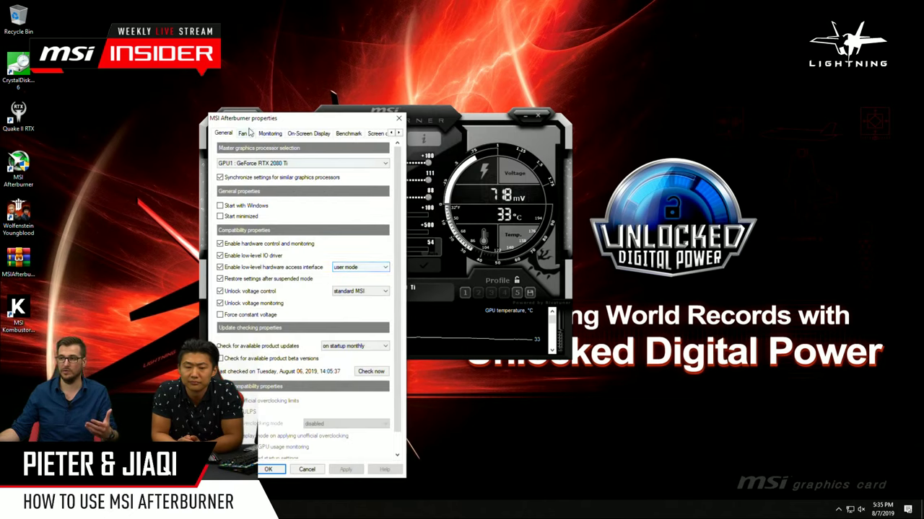
{"action": "left_click_drag", "start_coordinate": [254, 120], "coordinate": [268, 119]}
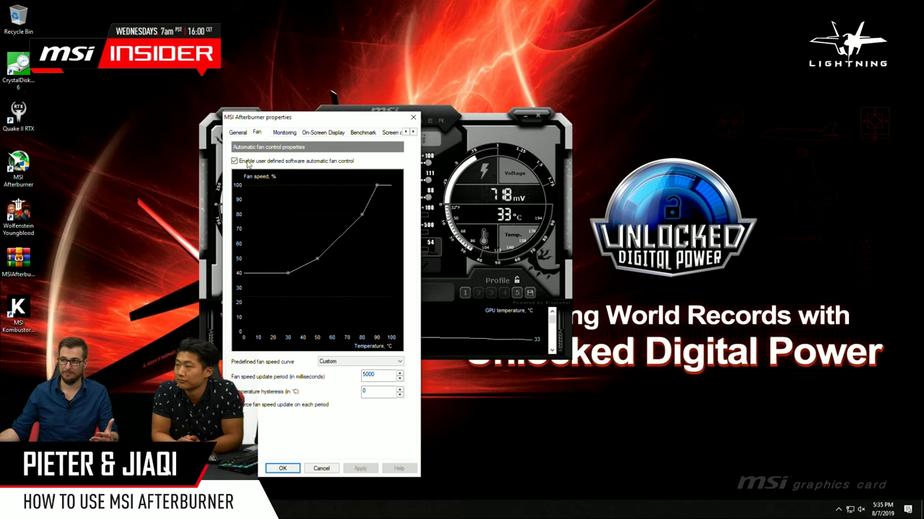
{"action": "left_click", "coordinate": [235, 161]}
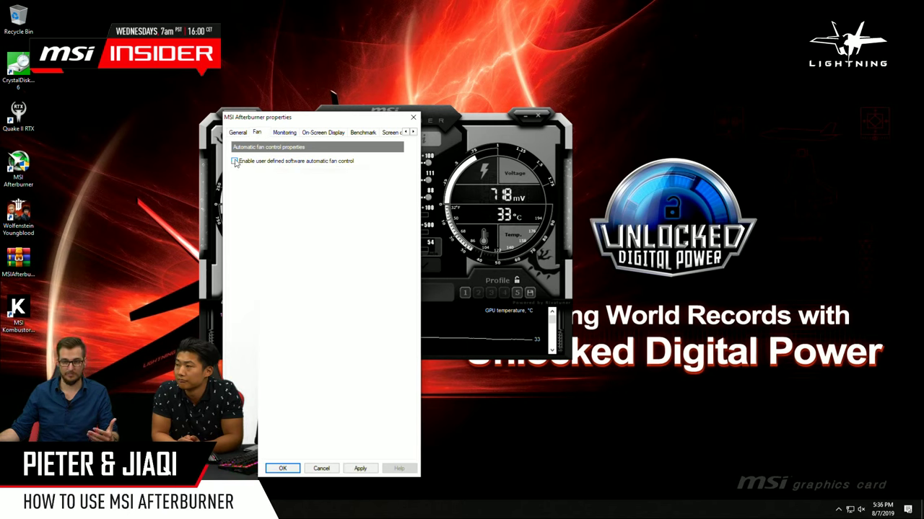
{"action": "left_click", "coordinate": [235, 161]}
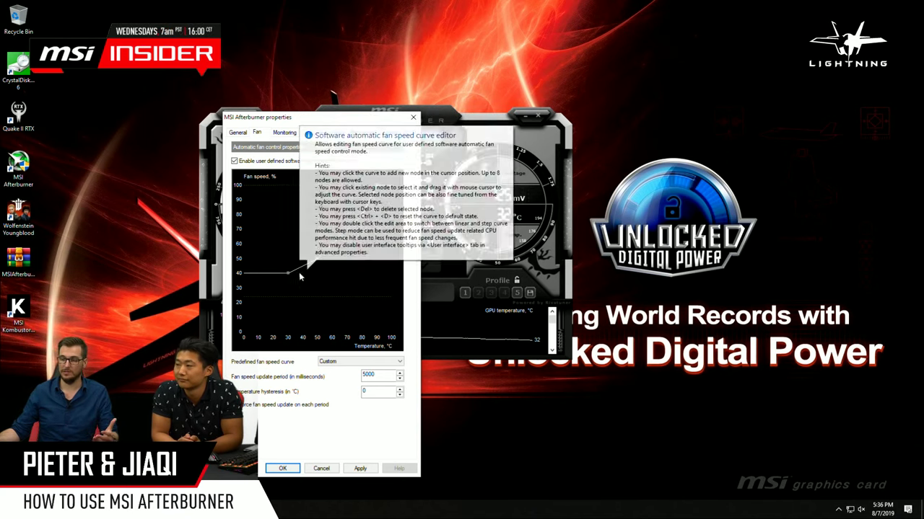
Step: Lower the fan curve's first point to 0%, raise it to about 60%, and try to apply the curve
{"action": "left_click_drag", "start_coordinate": [289, 275], "coordinate": [288, 339]}
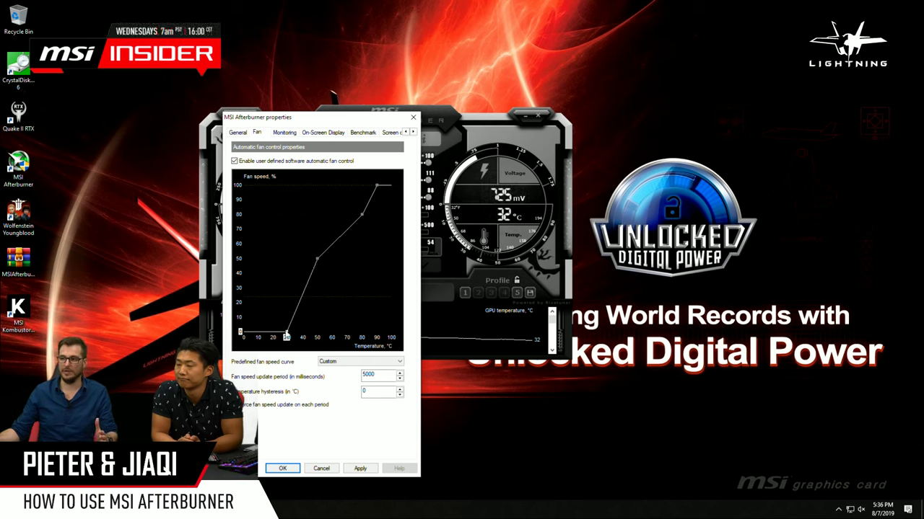
{"action": "left_click_drag", "start_coordinate": [287, 337], "coordinate": [287, 248]}
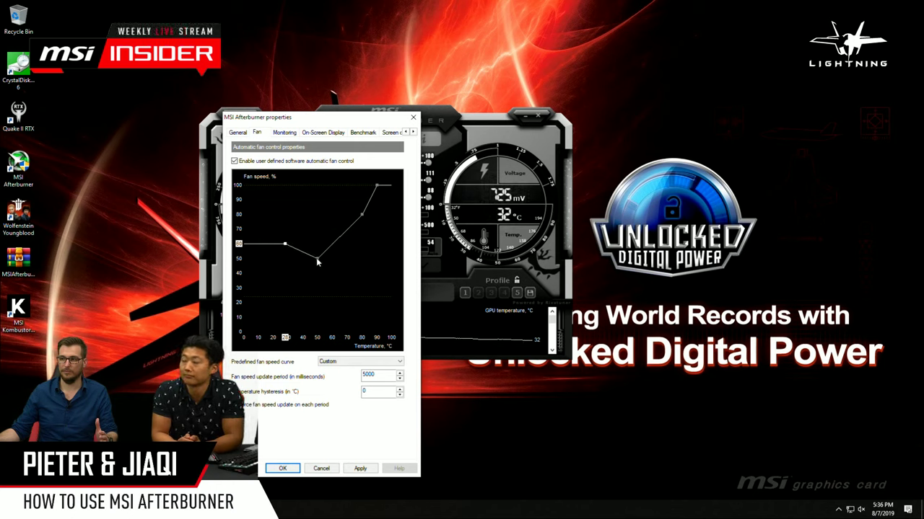
{"action": "left_click", "coordinate": [369, 471]}
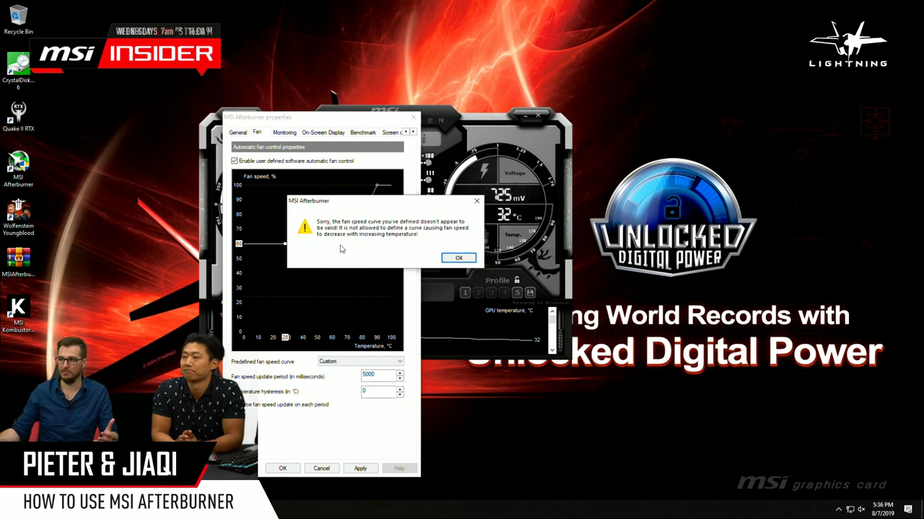
{"action": "left_click", "coordinate": [458, 258]}
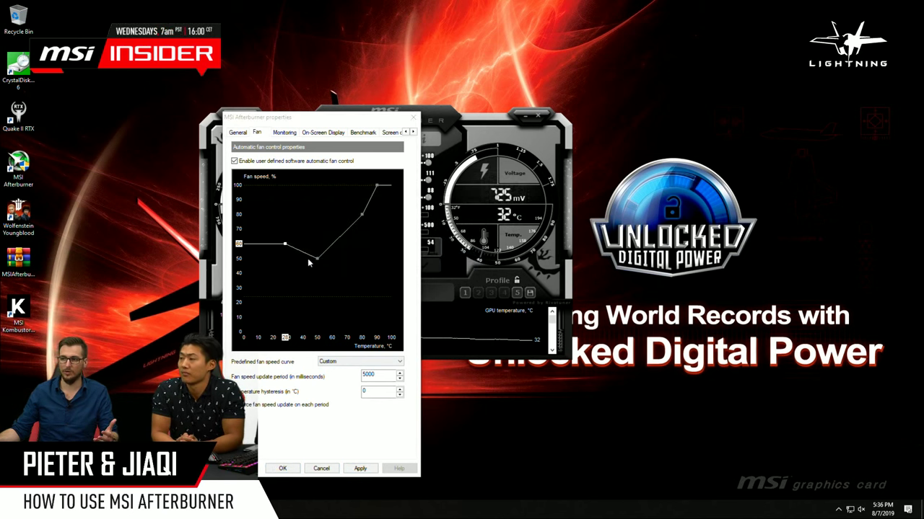
{"action": "left_click", "coordinate": [318, 259]}
{"action": "key", "text": "Return"}
{"action": "left_click", "coordinate": [288, 342]}
{"action": "key", "text": "Return"}
{"action": "left_click", "coordinate": [275, 339]}
{"action": "key", "text": "Return"}
{"action": "left_click", "coordinate": [286, 345]}
{"action": "key", "text": "Return"}
{"action": "left_click", "coordinate": [288, 343]}
{"action": "key", "text": "Return"}
{"action": "left_click", "coordinate": [288, 340]}
{"action": "key", "text": "Return"}
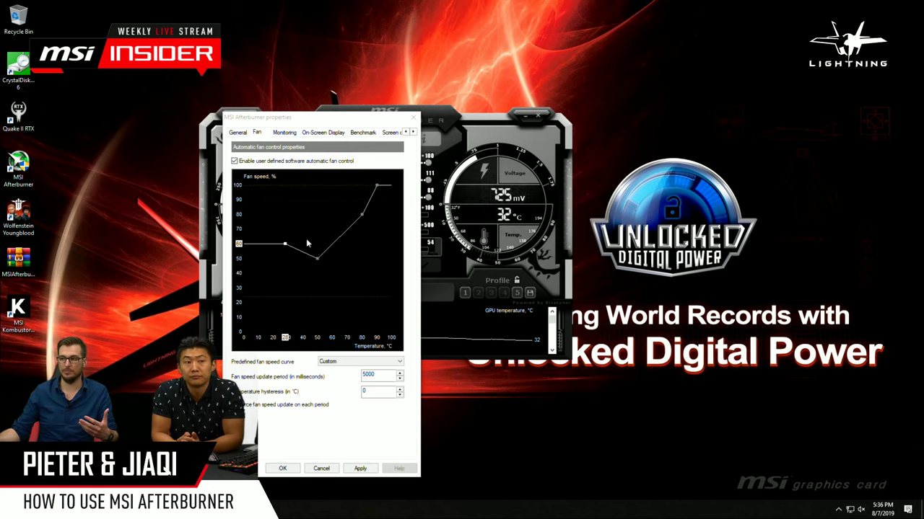
{"action": "left_click", "coordinate": [289, 265]}
{"action": "key", "text": "Return"}
{"action": "left_click", "coordinate": [328, 266]}
{"action": "key", "text": "Return"}
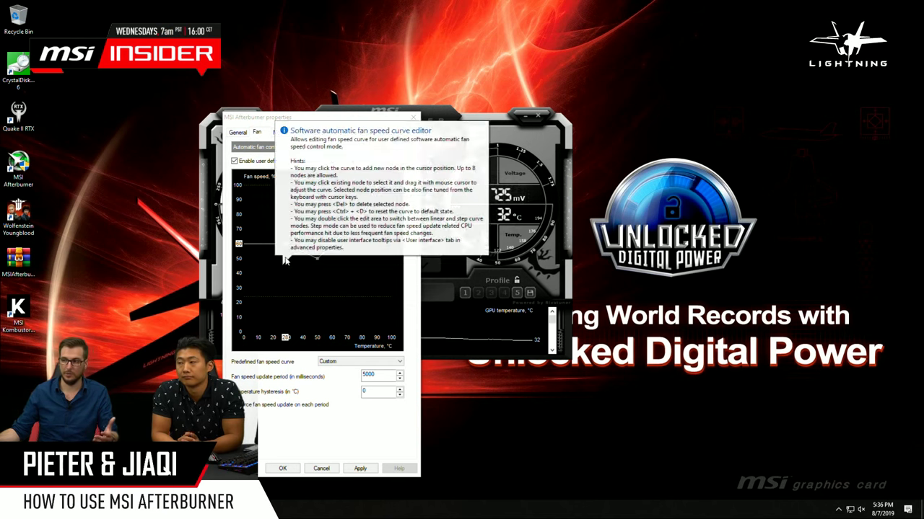
Step: Reshape the fan curve's first three points to about 13% at 23 °C, 17% at 53 °C, and 63% at 70 °C
{"action": "left_click_drag", "start_coordinate": [286, 245], "coordinate": [278, 314]}
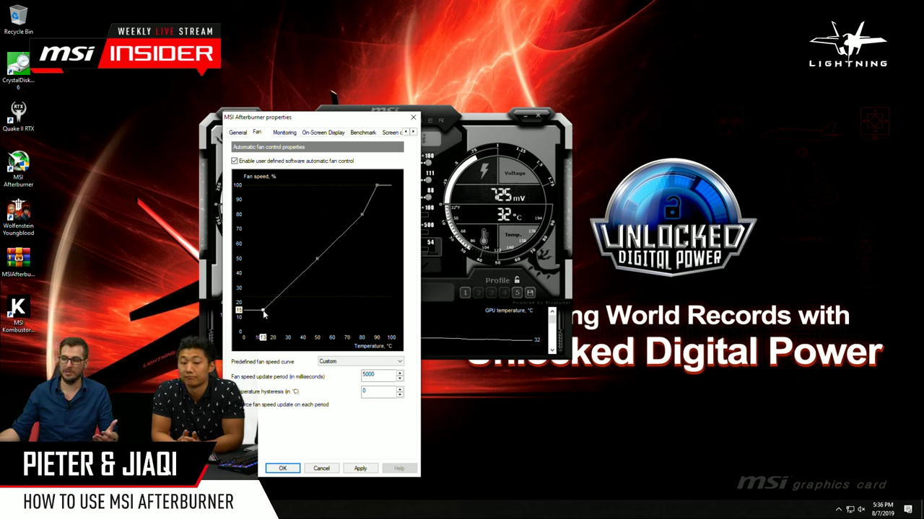
{"action": "left_click_drag", "start_coordinate": [317, 258], "coordinate": [322, 320]}
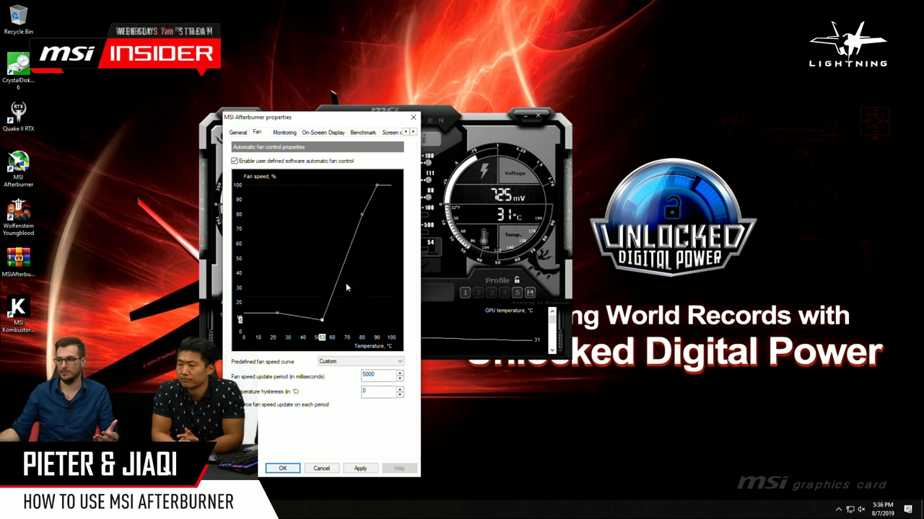
{"action": "left_click_drag", "start_coordinate": [362, 215], "coordinate": [349, 243]}
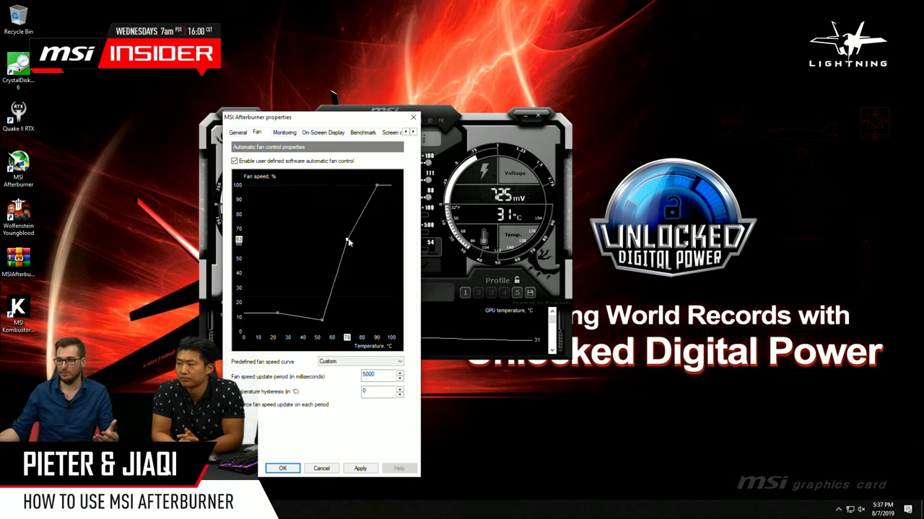
{"action": "left_click_drag", "start_coordinate": [322, 322], "coordinate": [322, 307]}
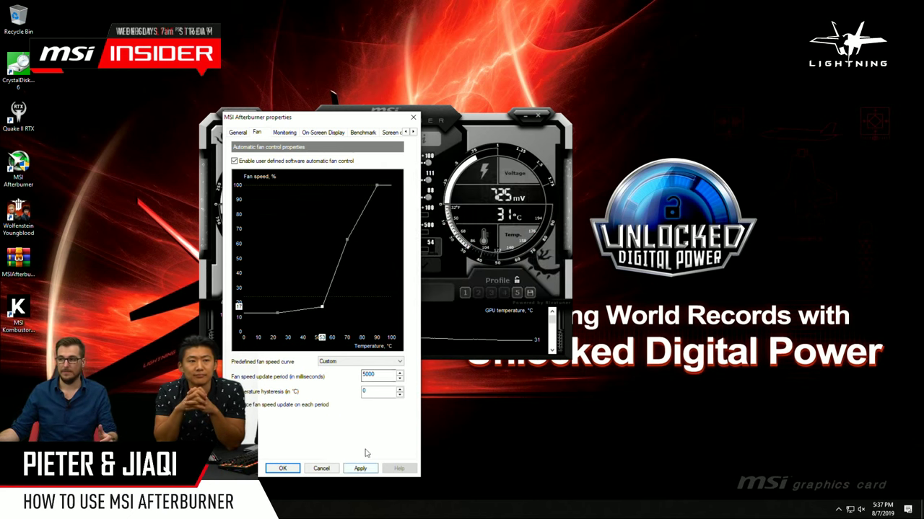
{"action": "left_click", "coordinate": [349, 240]}
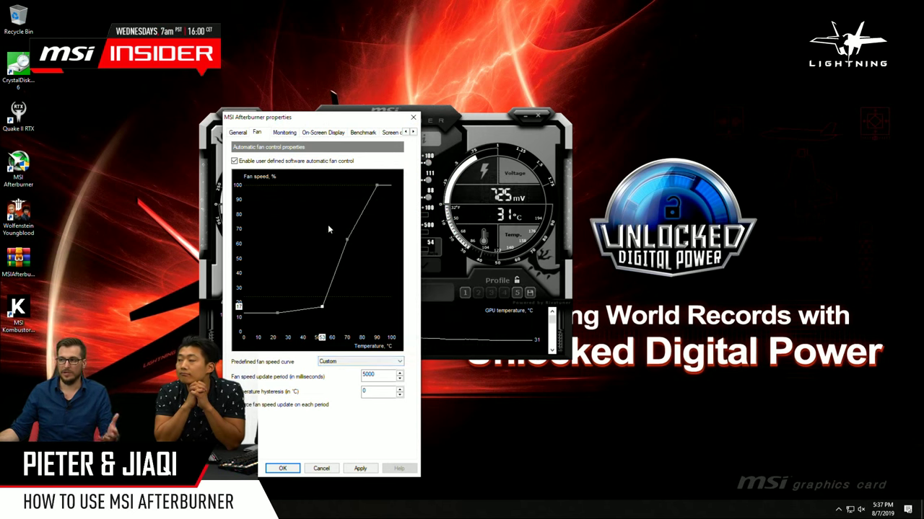
Step: Select the Default predefined fan speed curve and set the temperature hysteresis to 5 °C
{"action": "left_click", "coordinate": [336, 364]}
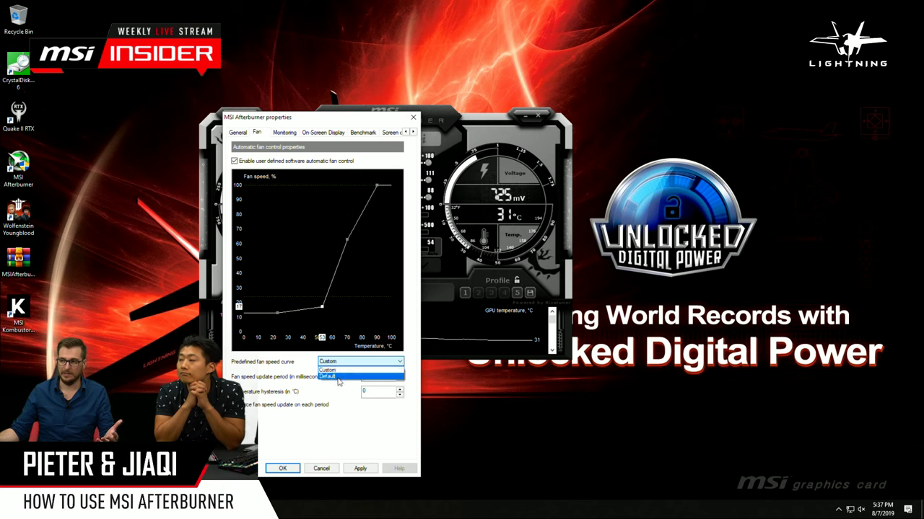
{"action": "left_click", "coordinate": [338, 378]}
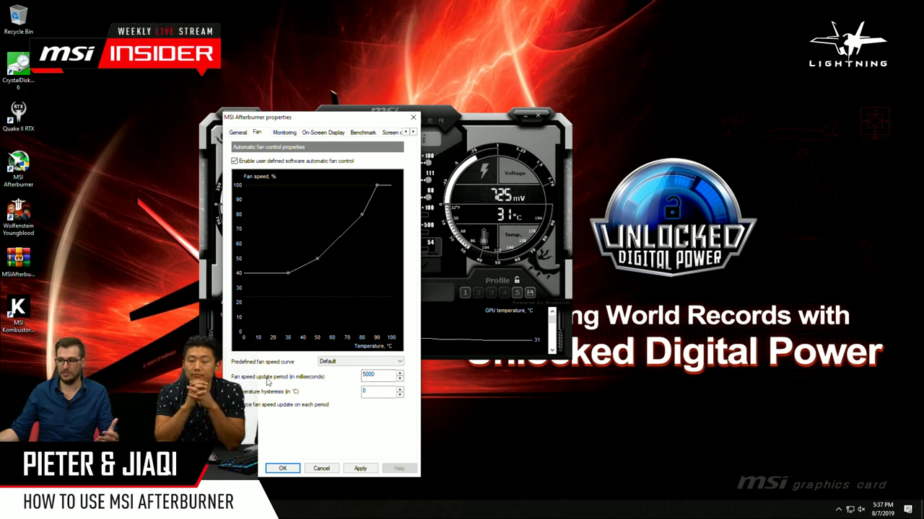
{"action": "left_click", "coordinate": [377, 374]}
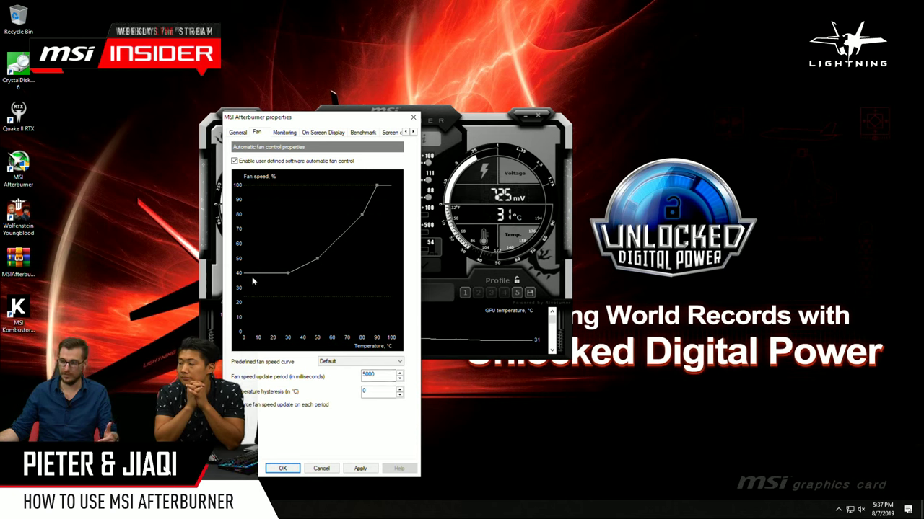
{"action": "left_click", "coordinate": [376, 374]}
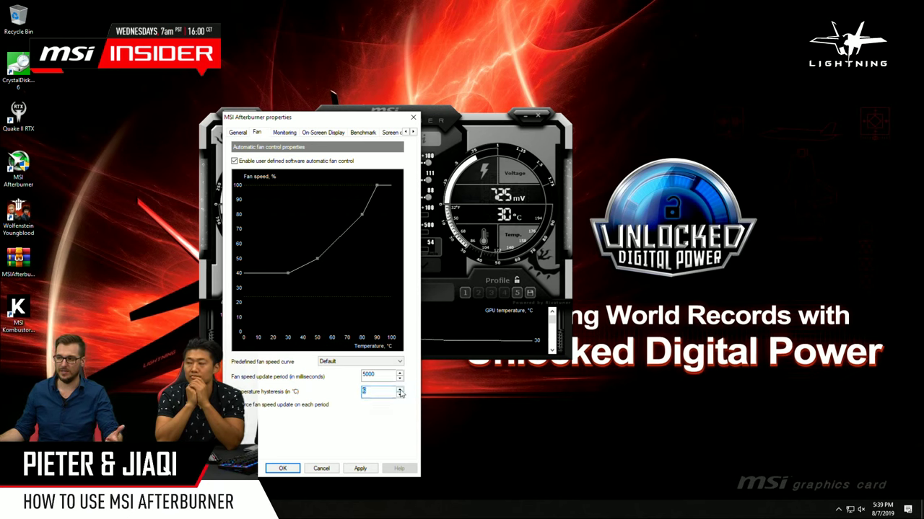
{"action": "left_click", "coordinate": [401, 394]}
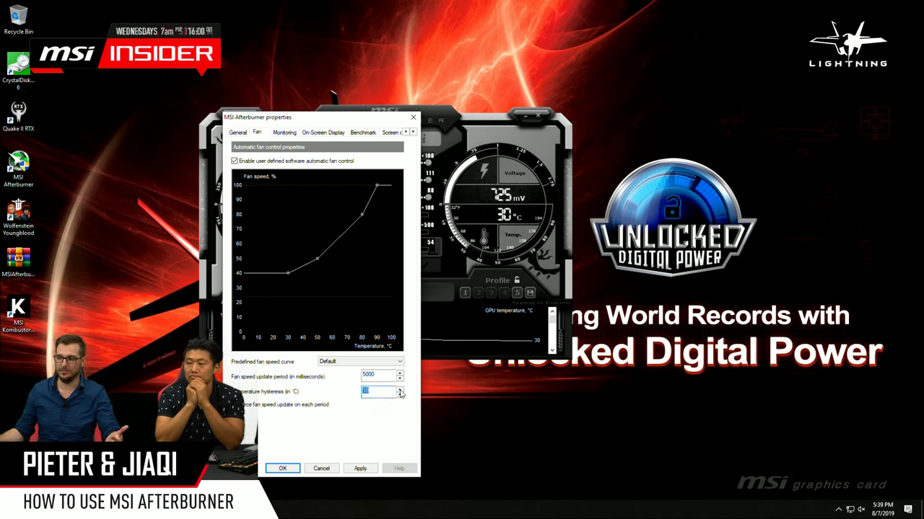
{"action": "left_click", "coordinate": [401, 397]}
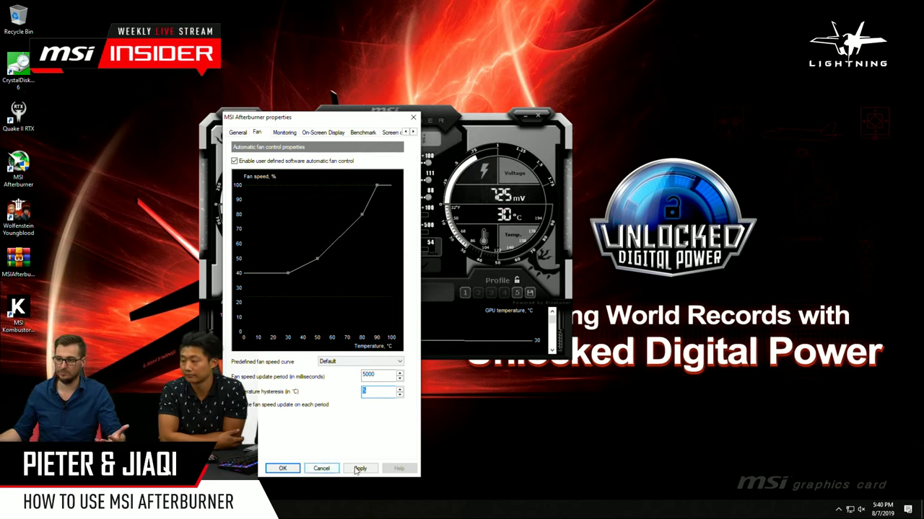
Step: Switch the fan curve to Custom, move its third point to about 90% at 71 °C, and apply the settings, closing the properties
{"action": "left_click", "coordinate": [350, 359]}
{"action": "left_click", "coordinate": [345, 379]}
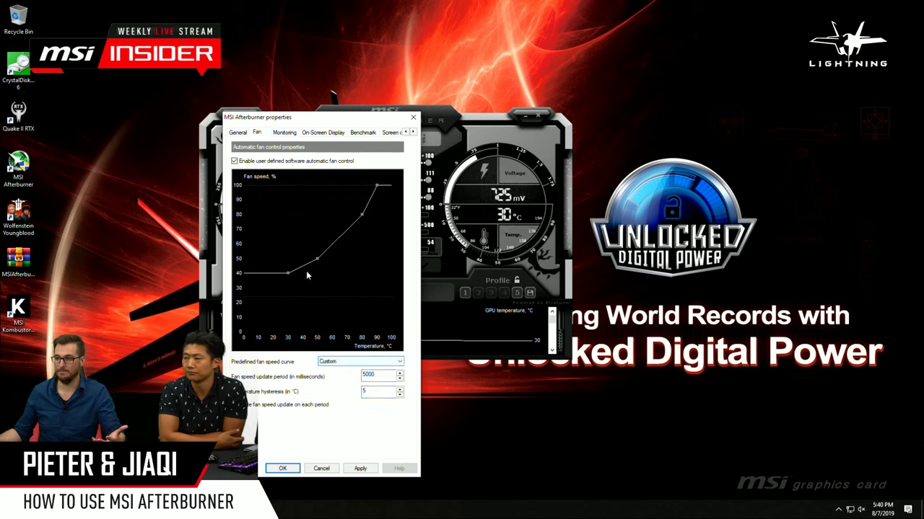
{"action": "left_click_drag", "start_coordinate": [361, 214], "coordinate": [349, 199]}
{"action": "left_click", "coordinate": [360, 468]}
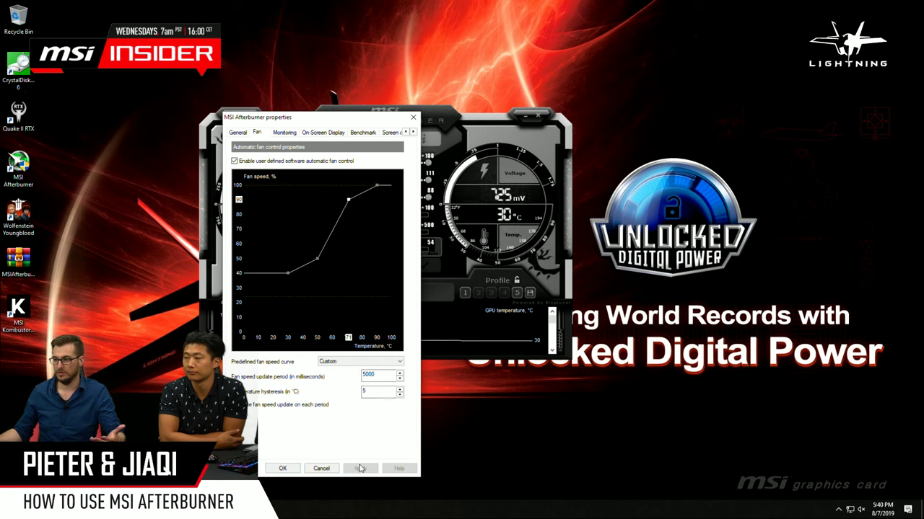
{"action": "left_click", "coordinate": [283, 469]}
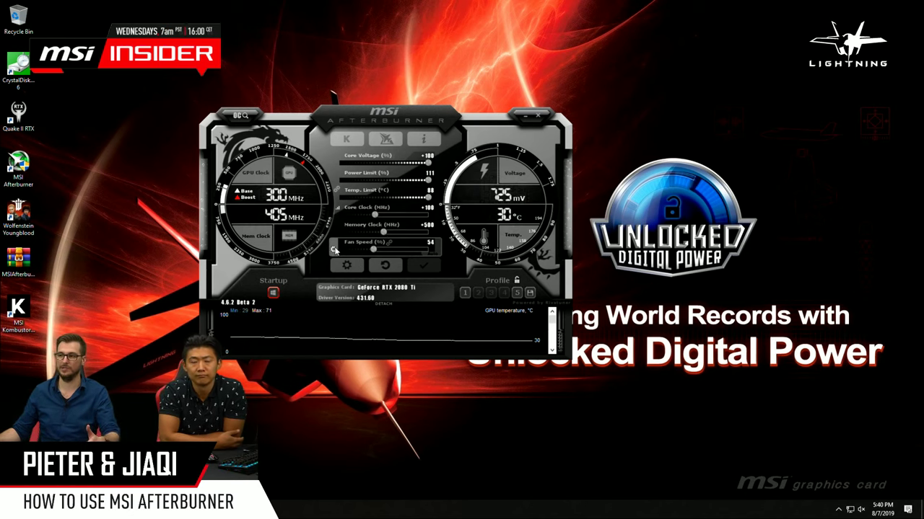
{"action": "mouse_move", "coordinate": [327, 321]}
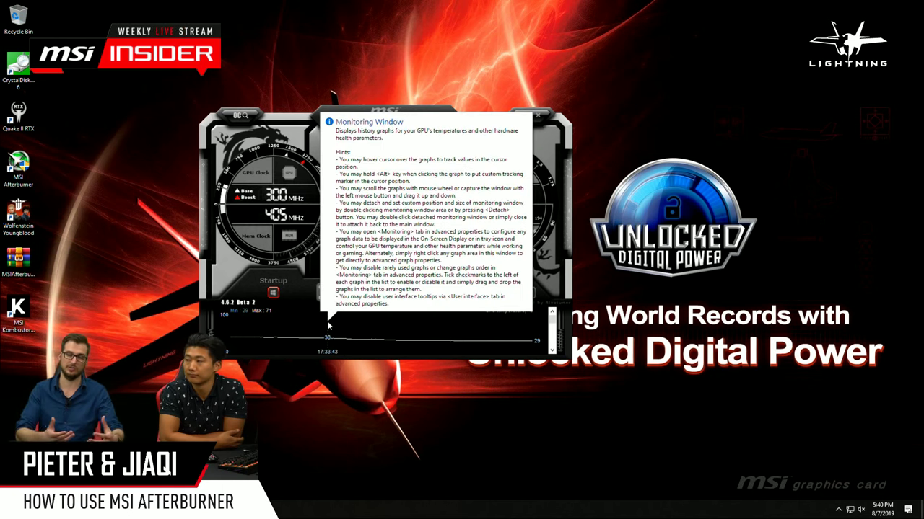